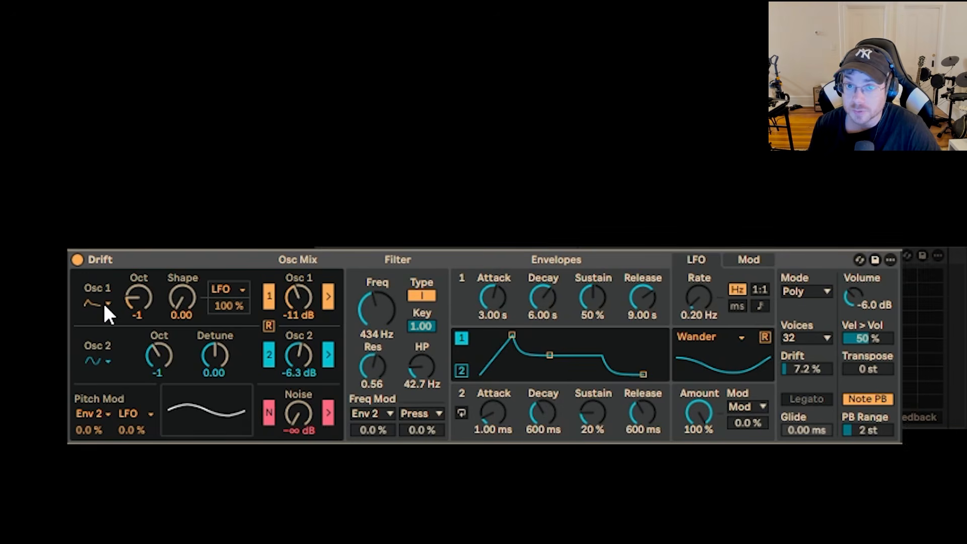
Try a different waveform for oscillator 1 and adjust its Shape amount.
{"action": "left_click", "coordinate": [103, 302]}
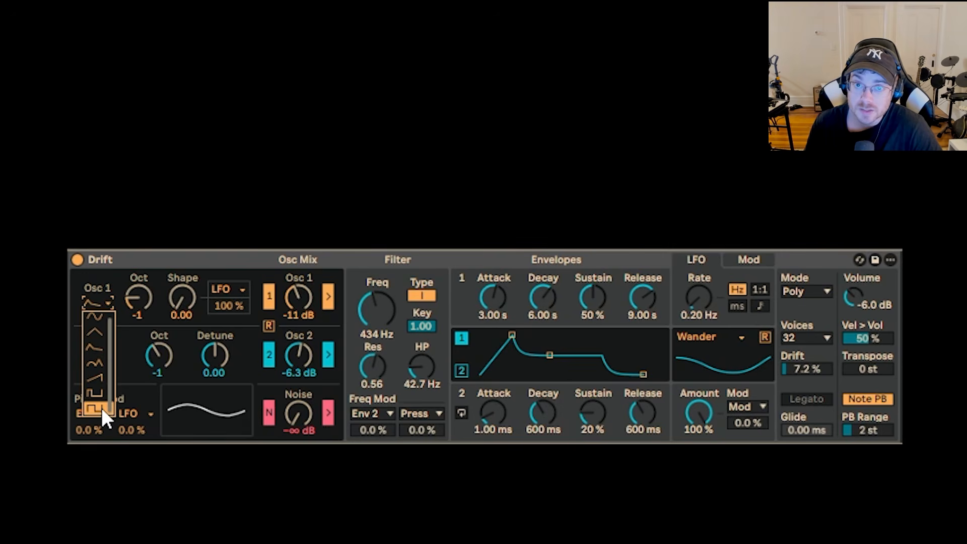
{"action": "left_click", "coordinate": [106, 363]}
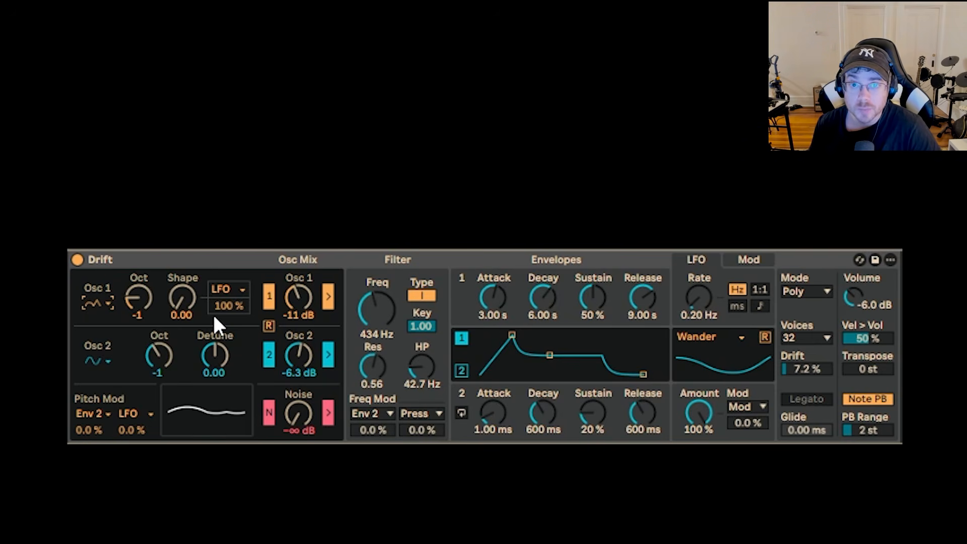
{"action": "left_click_drag", "start_coordinate": [182, 297], "coordinate": [182, 251]}
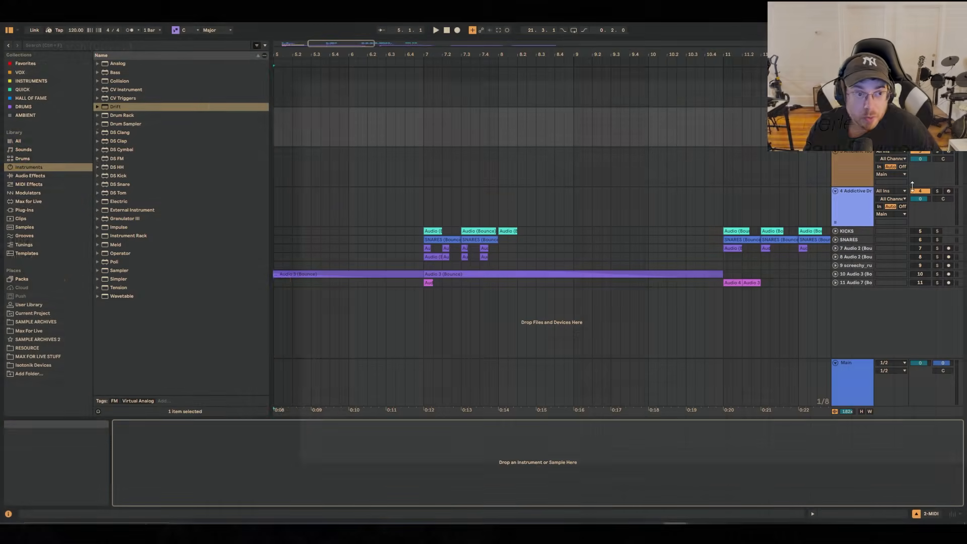
Load the Drift instrument from the Instruments library onto the MIDI track.
{"action": "left_click", "coordinate": [67, 167]}
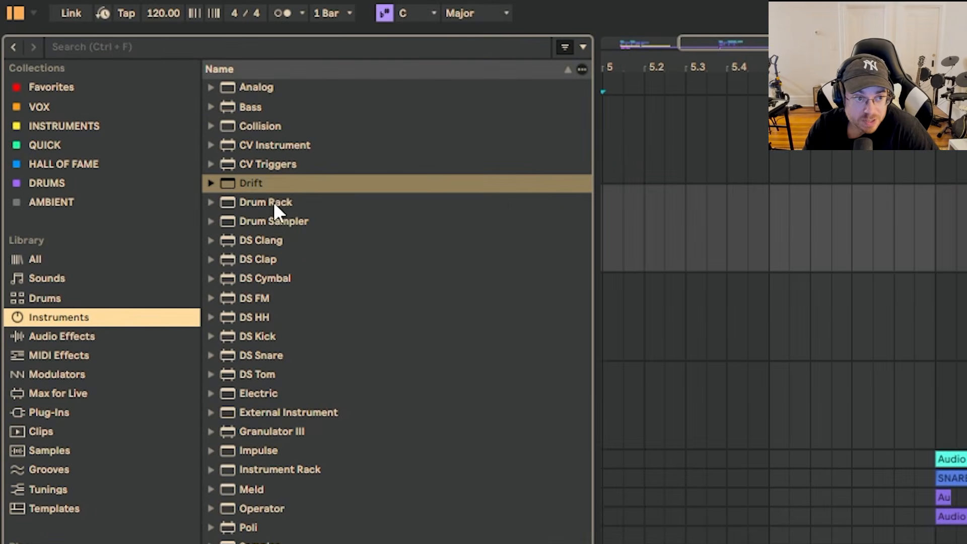
{"action": "left_click", "coordinate": [134, 106]}
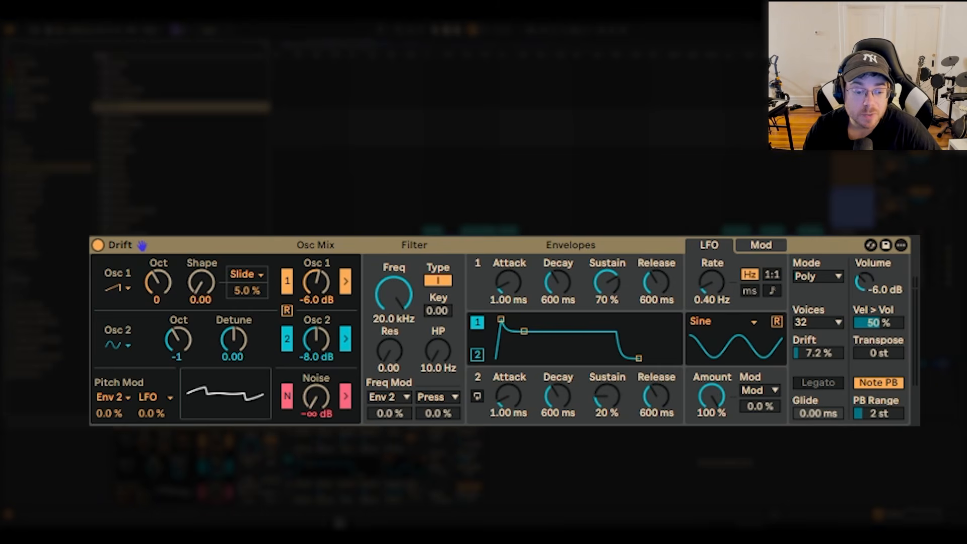
Try raising the Env 2 and Pressure filter frequency modulation amounts and reset both to 0%.
{"action": "left_click", "coordinate": [407, 413]}
{"action": "left_click_drag", "start_coordinate": [407, 414], "coordinate": [431, 402]}
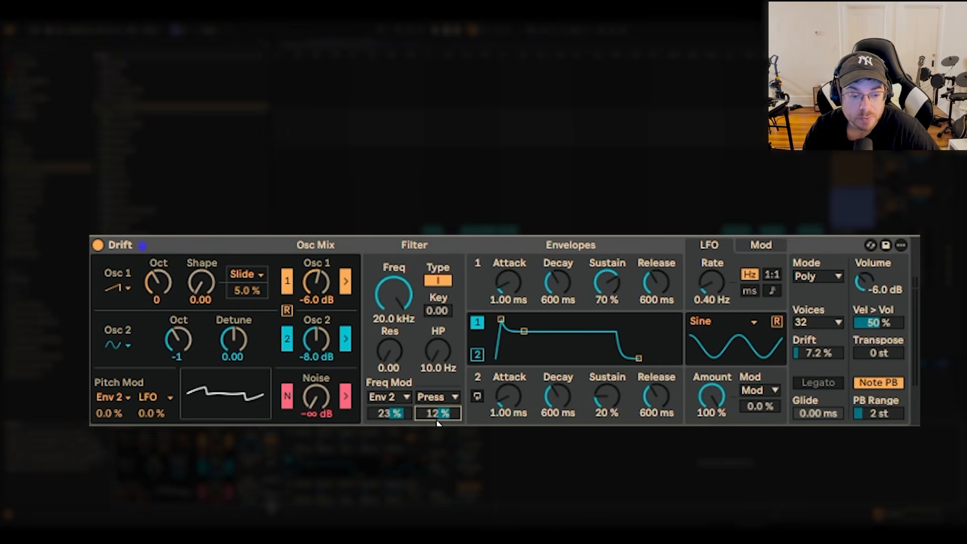
{"action": "double_click", "coordinate": [401, 416]}
{"action": "double_click", "coordinate": [428, 415]}
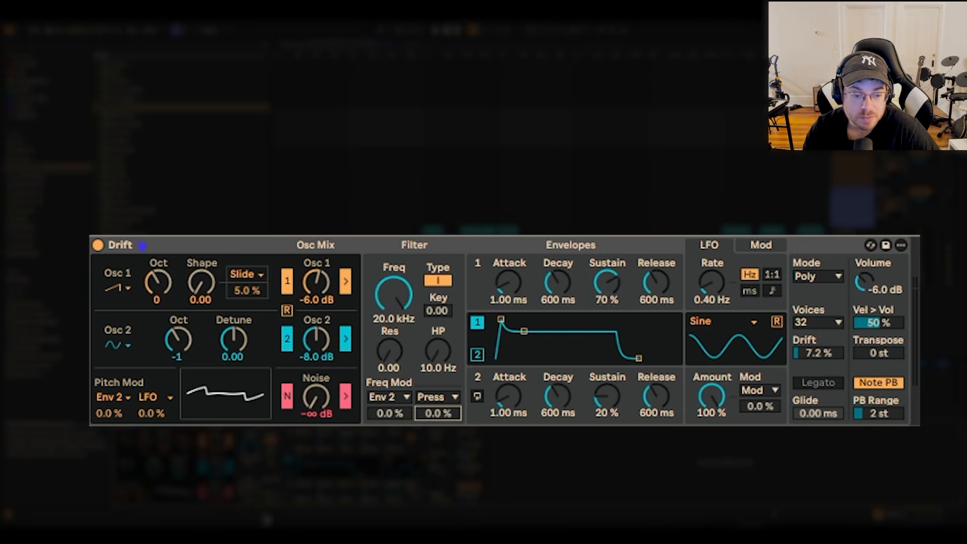
{"action": "left_click", "coordinate": [409, 414]}
{"action": "left_click_drag", "start_coordinate": [409, 414], "coordinate": [428, 414]}
{"action": "double_click", "coordinate": [400, 417]}
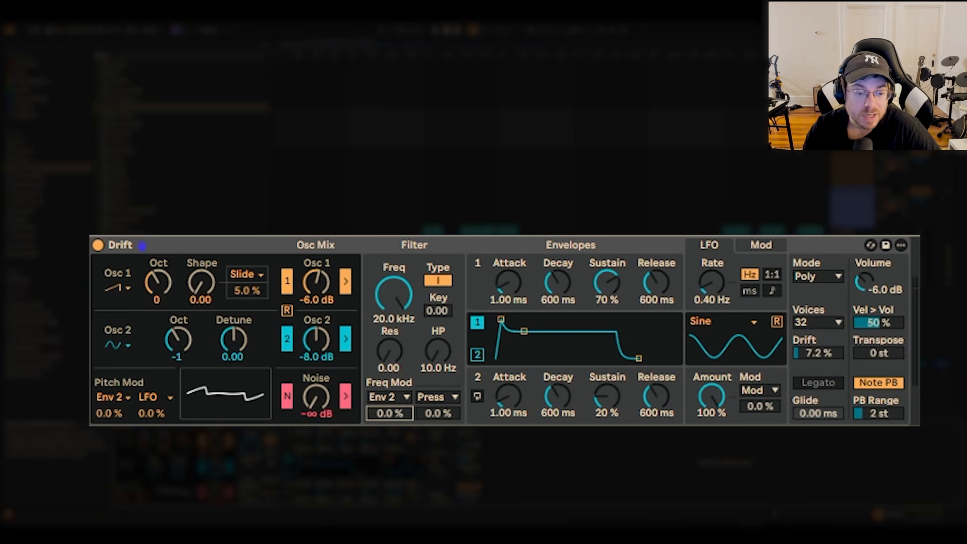
Try Env 2 filter modulation at 76% with the cutoff at 20 Hz, and reset them to 0% and 20 kHz.
{"action": "left_click_drag", "start_coordinate": [400, 419], "coordinate": [401, 420]}
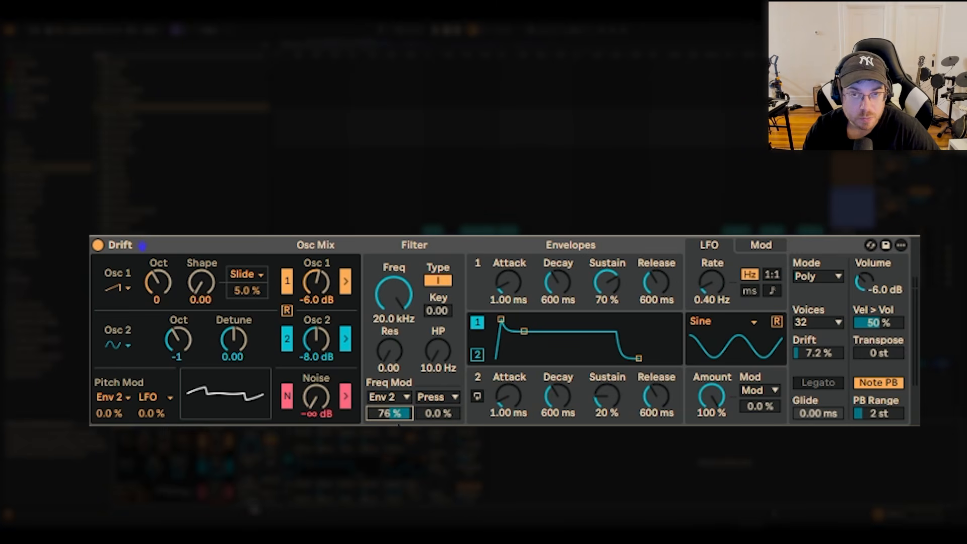
{"action": "mouse_move", "coordinate": [391, 295]}
{"action": "left_mouse_down"}
{"action": "mouse_move", "coordinate": [391, 367]}
{"action": "mouse_move", "coordinate": [396, 292]}
{"action": "mouse_move", "coordinate": [396, 307]}
{"action": "left_mouse_up"}
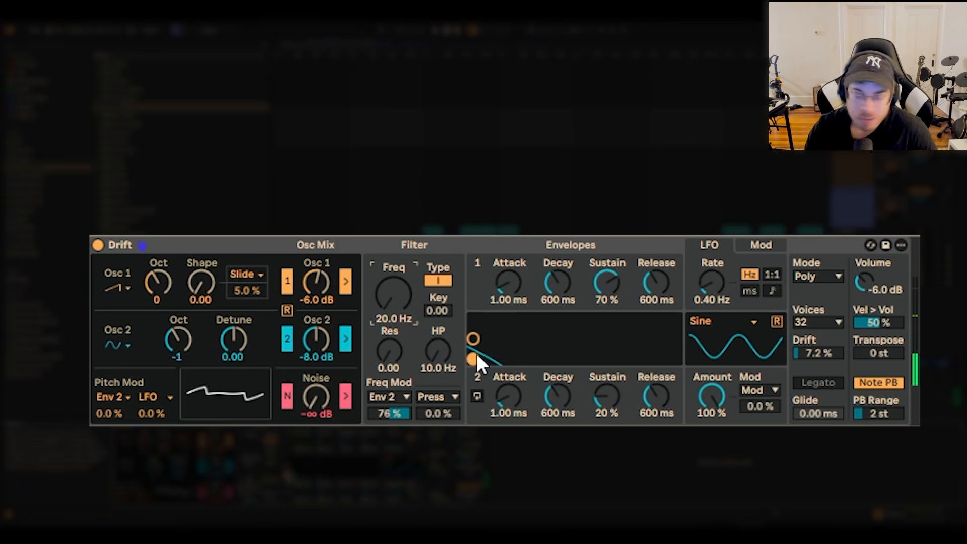
{"action": "double_click", "coordinate": [387, 294]}
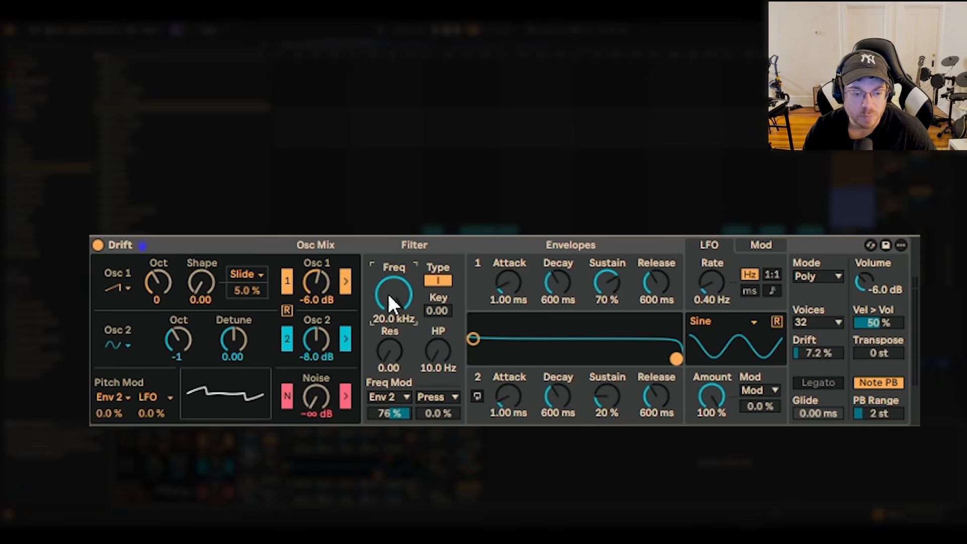
{"action": "double_click", "coordinate": [401, 416]}
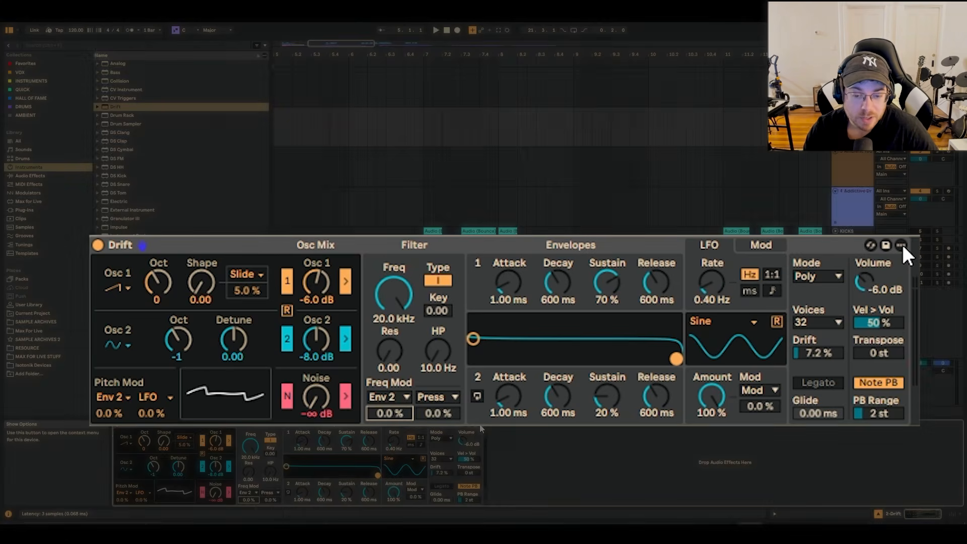
Save the current Drift settings as the default preset, overwriting the existing one.
{"action": "left_click", "coordinate": [901, 245]}
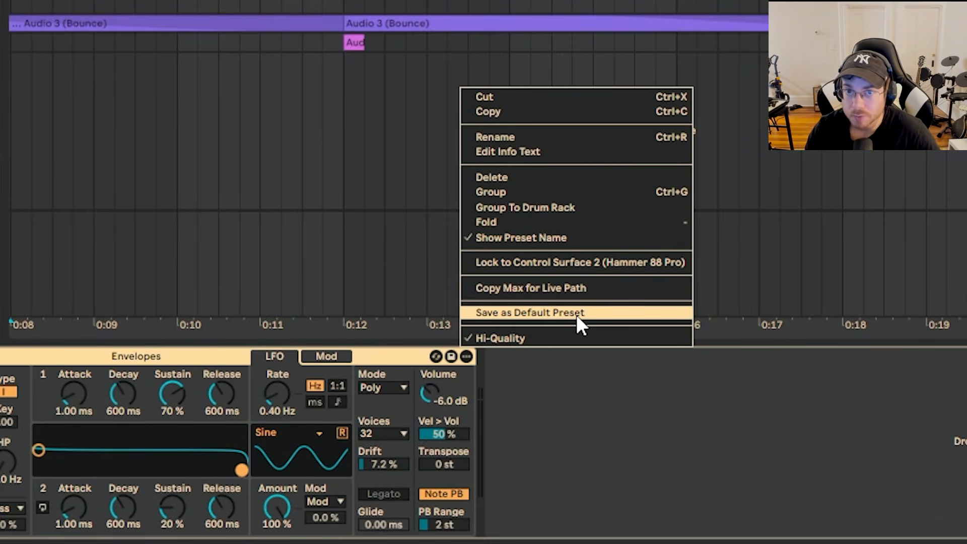
{"action": "left_click", "coordinate": [577, 313]}
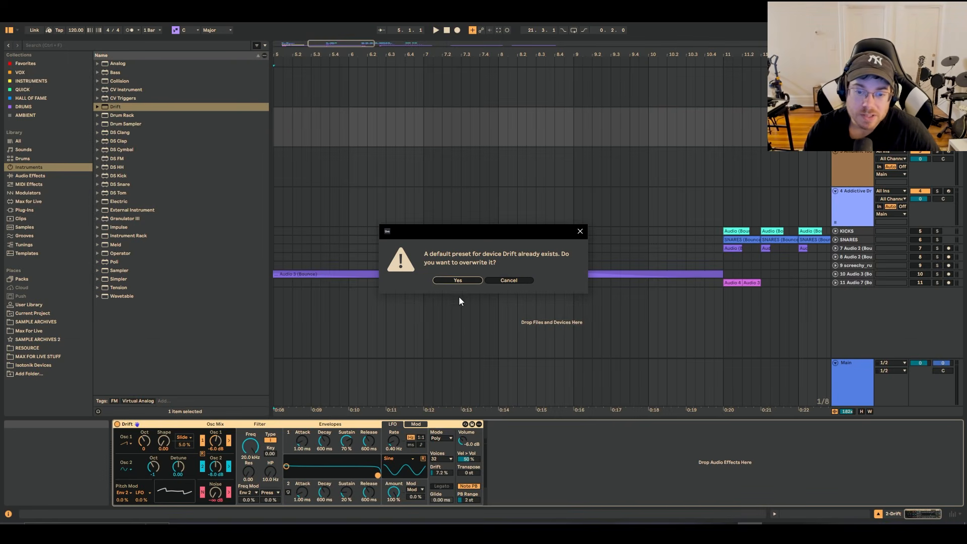
{"action": "left_click", "coordinate": [464, 281]}
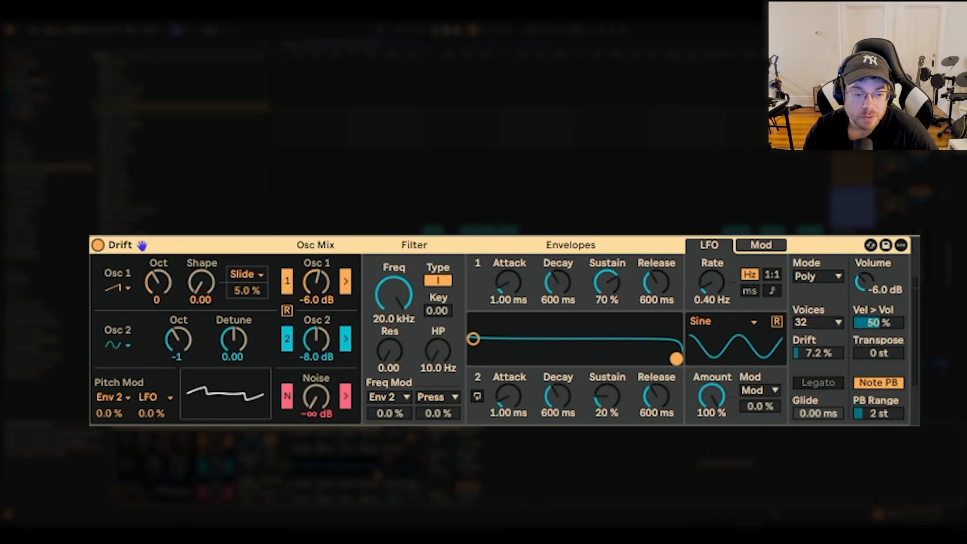
{"action": "mouse_move", "coordinate": [394, 295]}
{"action": "left_mouse_down"}
{"action": "mouse_move", "coordinate": [394, 342]}
{"action": "mouse_move", "coordinate": [393, 294]}
{"action": "left_mouse_up"}
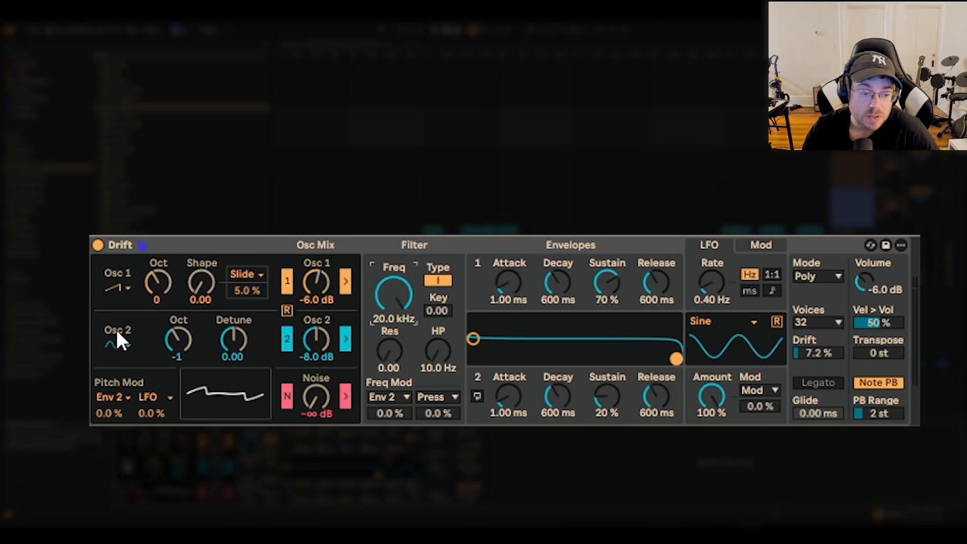
Set oscillator 1 to the triangle waveform and its octave to -1.
{"action": "left_click", "coordinate": [114, 288]}
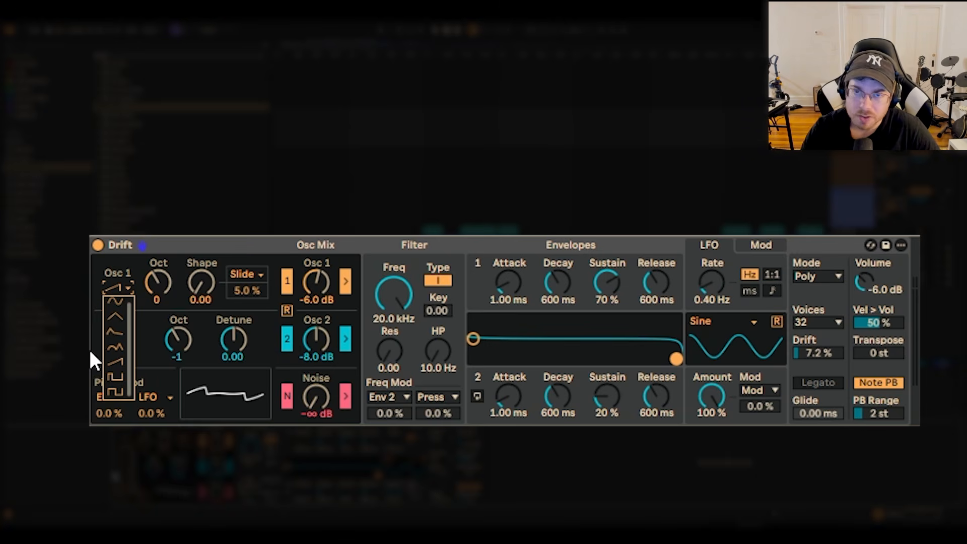
{"action": "left_click", "coordinate": [121, 328]}
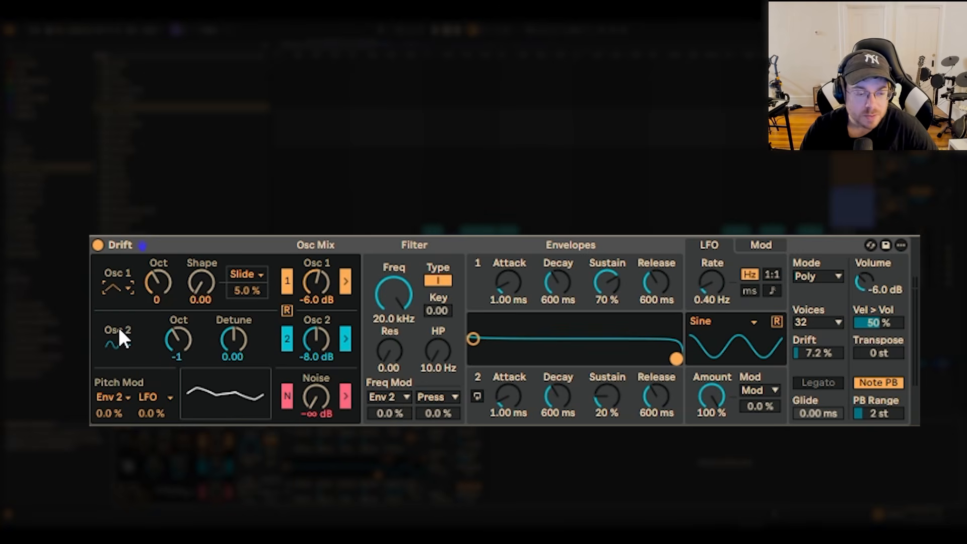
{"action": "left_click", "coordinate": [157, 282]}
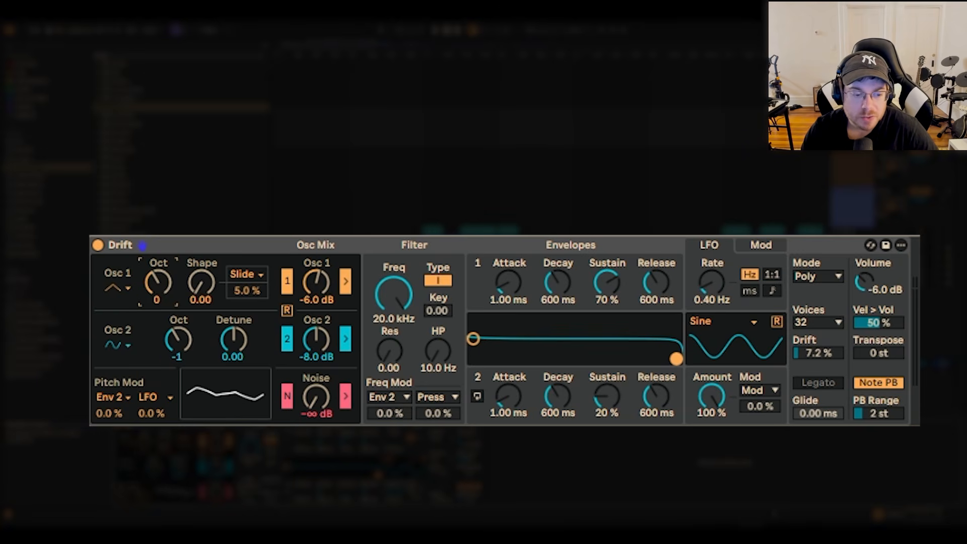
{"action": "left_click_drag", "start_coordinate": [157, 282], "coordinate": [156, 286]}
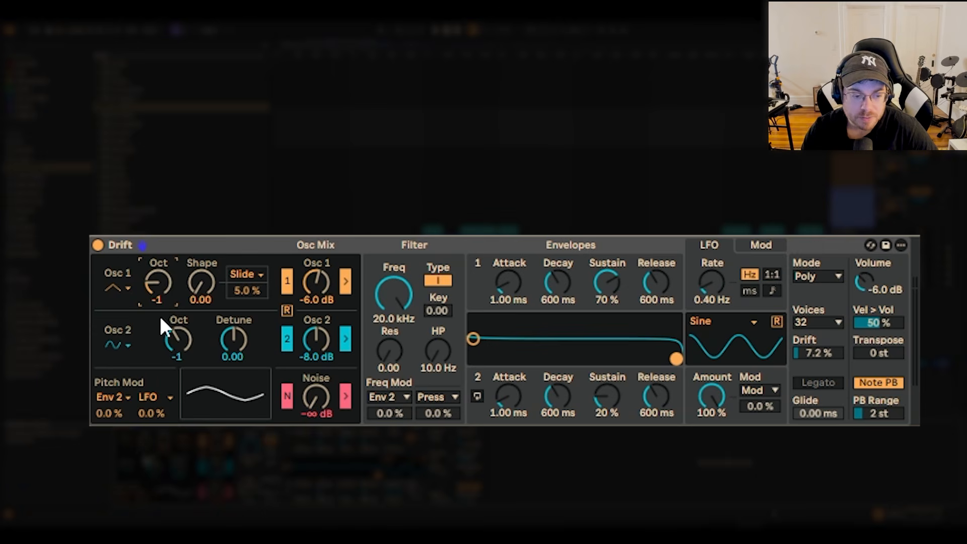
{"action": "left_click", "coordinate": [119, 294]}
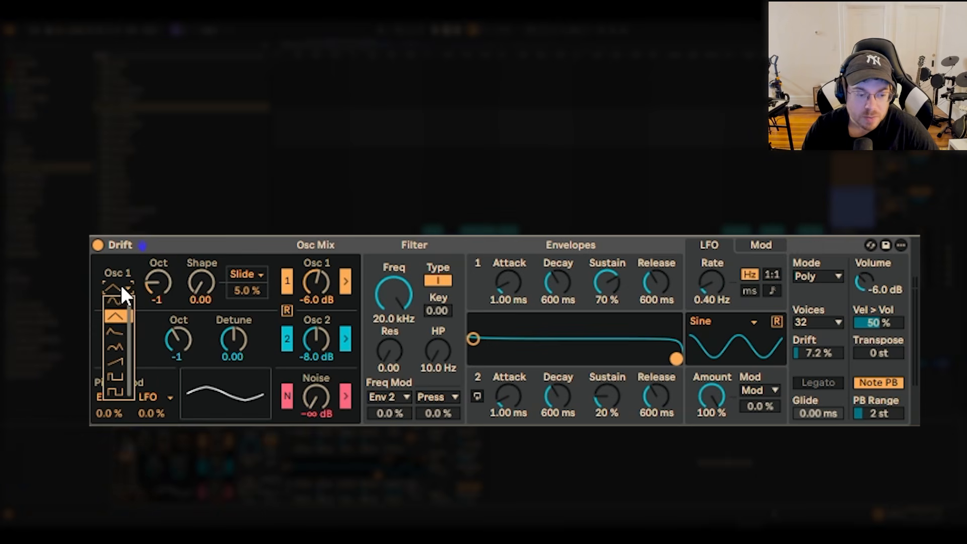
{"action": "left_click", "coordinate": [117, 316]}
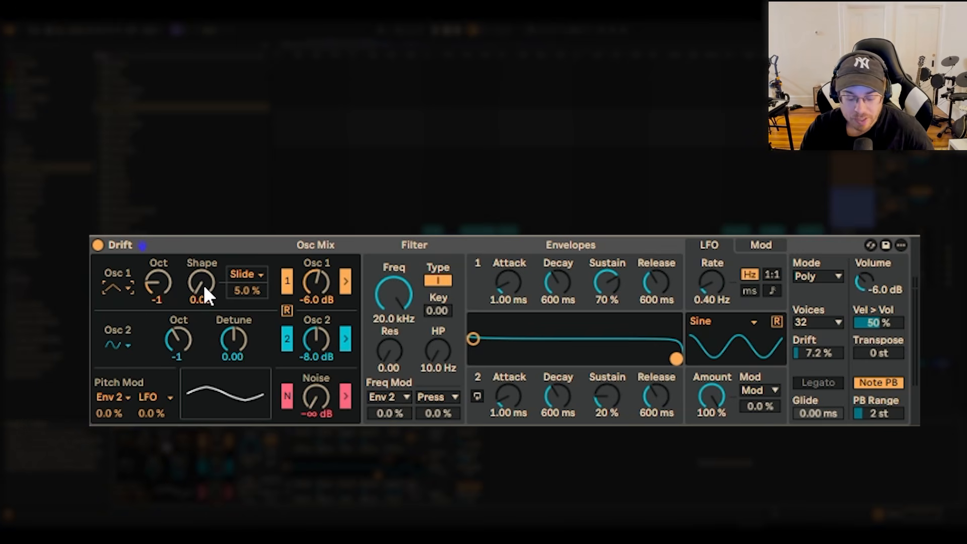
Audition oscillator 1's Shape control and set its Shape modulation to LFO at 100%.
{"action": "mouse_move", "coordinate": [205, 288]}
{"action": "left_mouse_down"}
{"action": "mouse_move", "coordinate": [204, 252]}
{"action": "mouse_move", "coordinate": [201, 284]}
{"action": "left_mouse_up"}
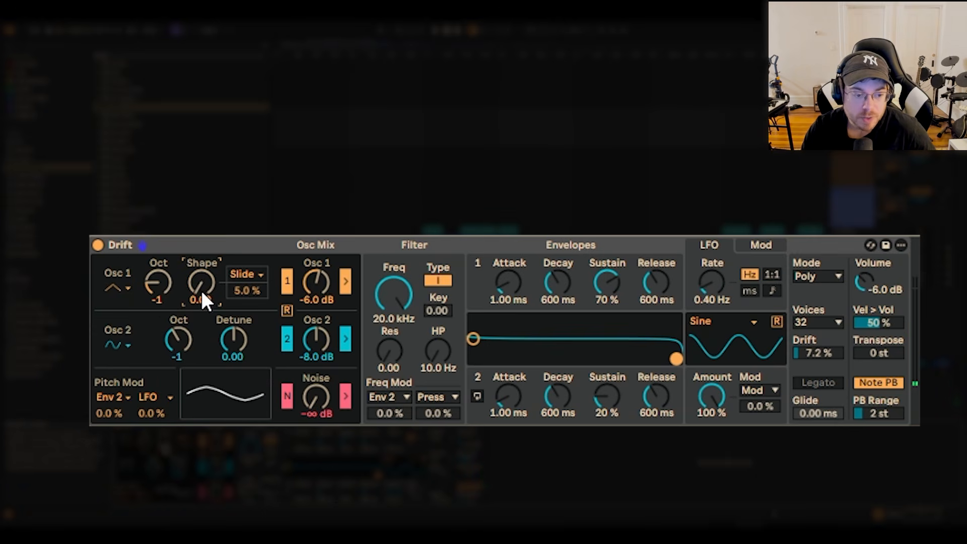
{"action": "mouse_move", "coordinate": [201, 282]}
{"action": "left_mouse_down"}
{"action": "mouse_move", "coordinate": [201, 265]}
{"action": "mouse_move", "coordinate": [200, 281]}
{"action": "left_mouse_up"}
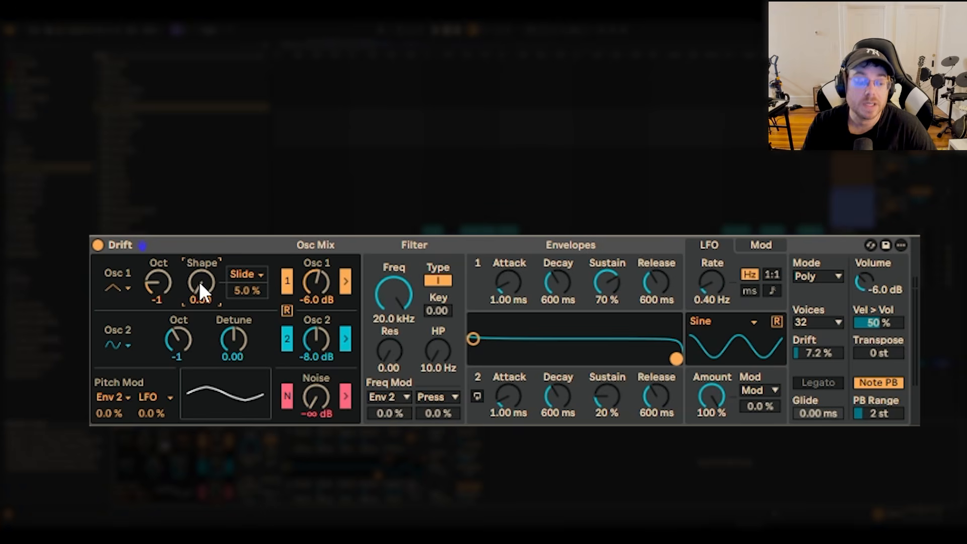
{"action": "left_click", "coordinate": [260, 275]}
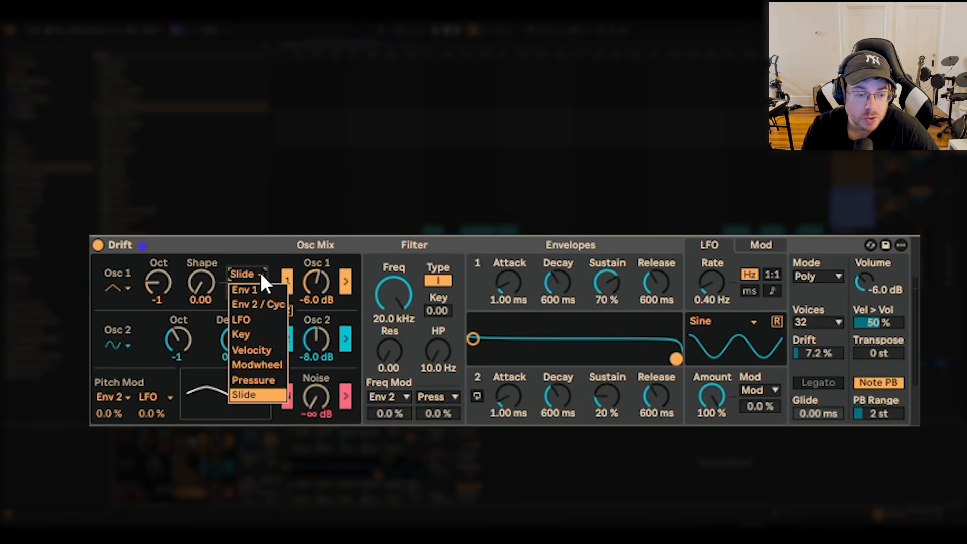
{"action": "left_click", "coordinate": [272, 321]}
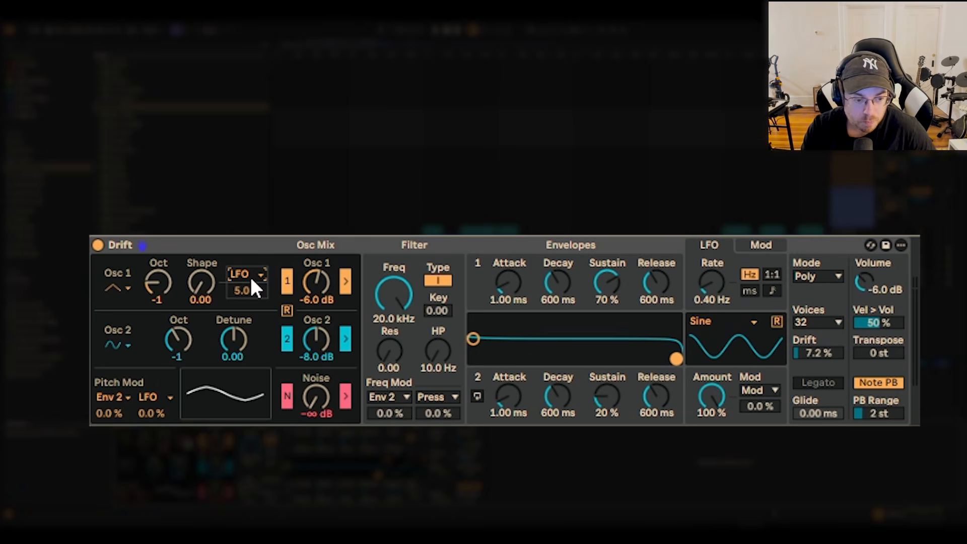
{"action": "mouse_move", "coordinate": [201, 283]}
{"action": "left_mouse_down"}
{"action": "mouse_move", "coordinate": [201, 254]}
{"action": "mouse_move", "coordinate": [201, 285]}
{"action": "left_mouse_up"}
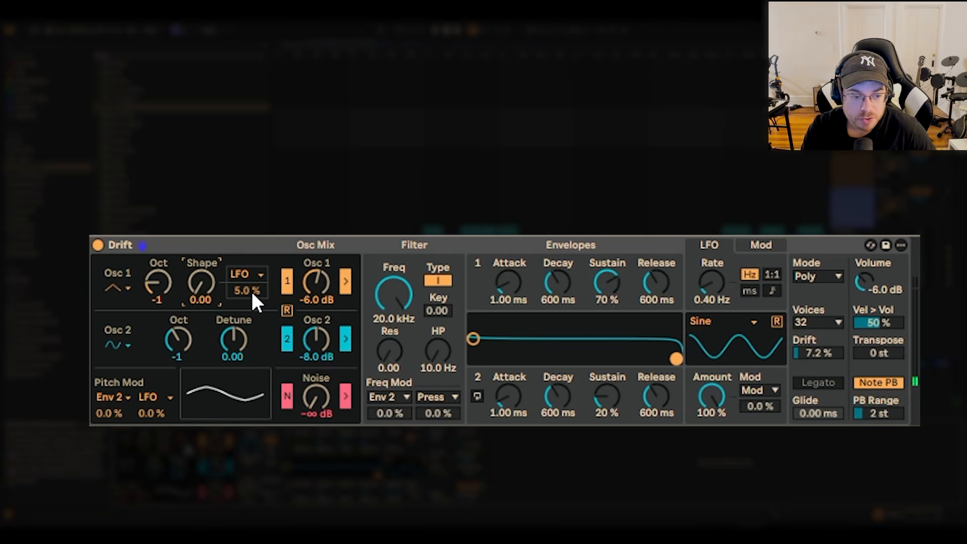
{"action": "left_click_drag", "start_coordinate": [252, 291], "coordinate": [252, 244]}
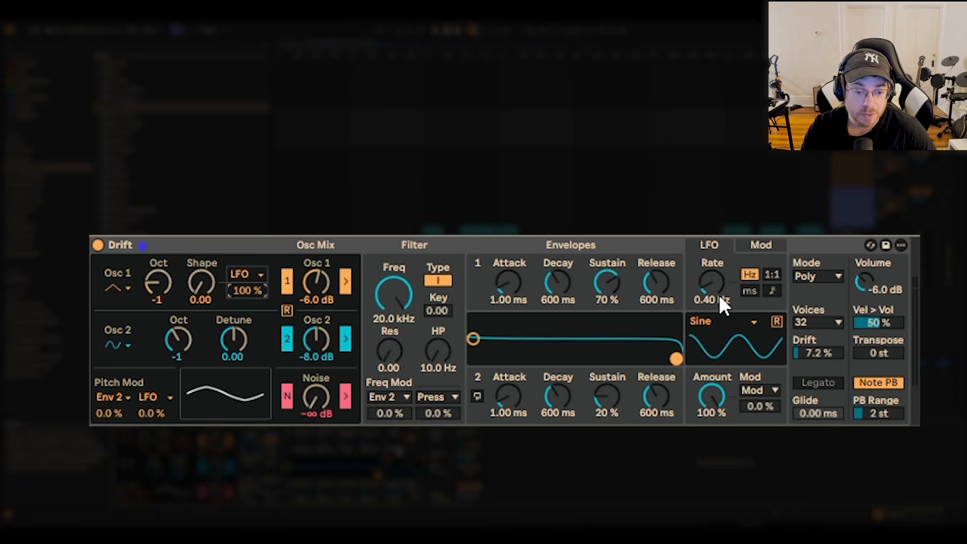
Set the LFO rate to 0.20 Hz.
{"action": "left_click_drag", "start_coordinate": [719, 285], "coordinate": [718, 237]}
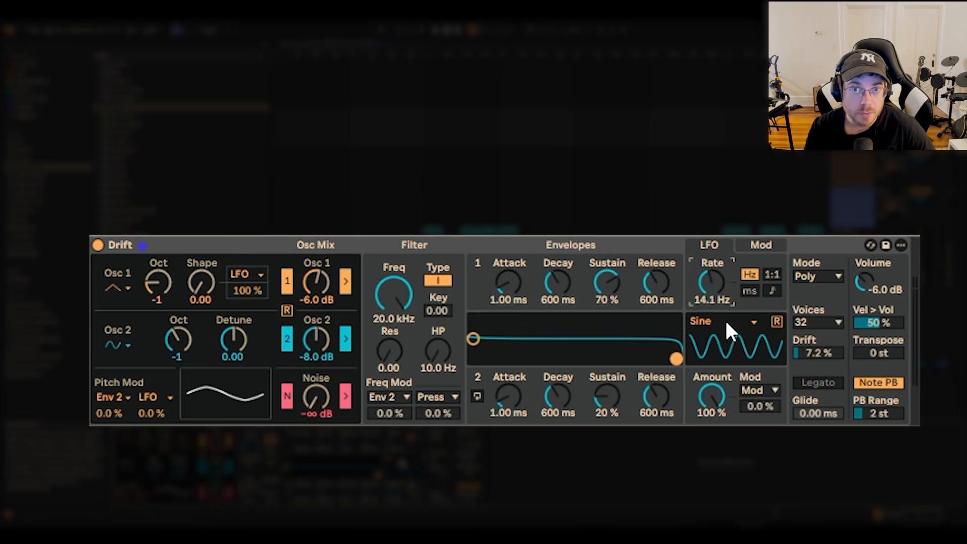
{"action": "left_click", "coordinate": [142, 245]}
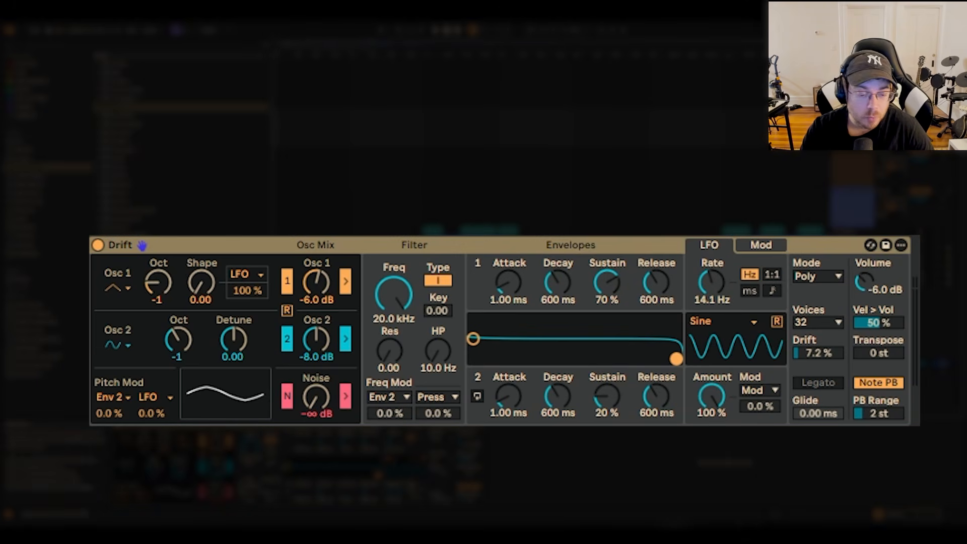
{"action": "left_click", "coordinate": [714, 298]}
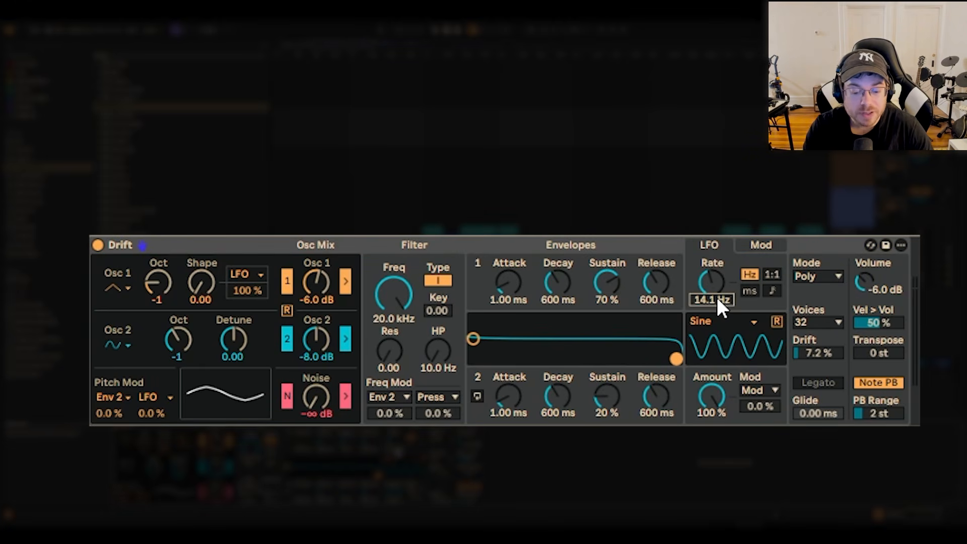
{"action": "type", "text": "0.2"}
{"action": "key", "text": "Return"}
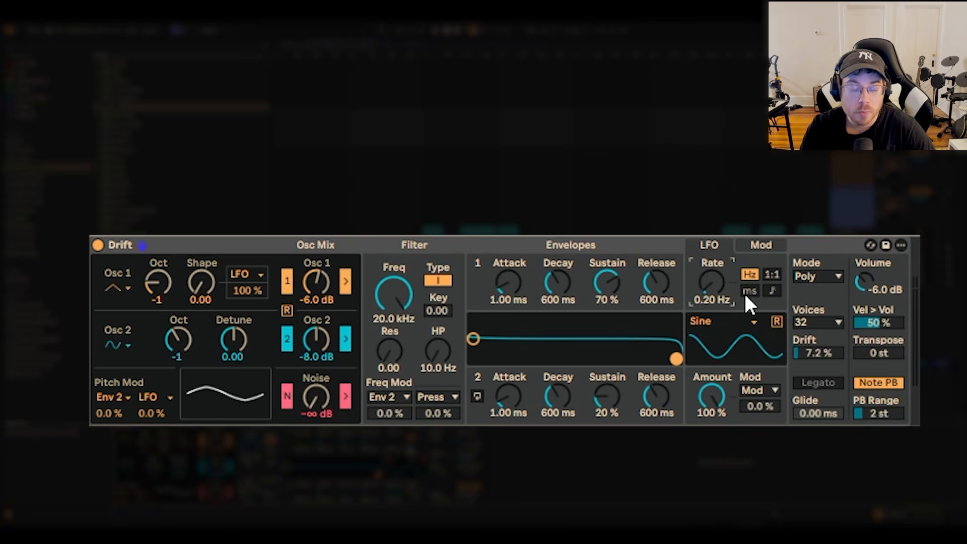
Set the LFO waveform to Wander.
{"action": "left_click", "coordinate": [751, 323]}
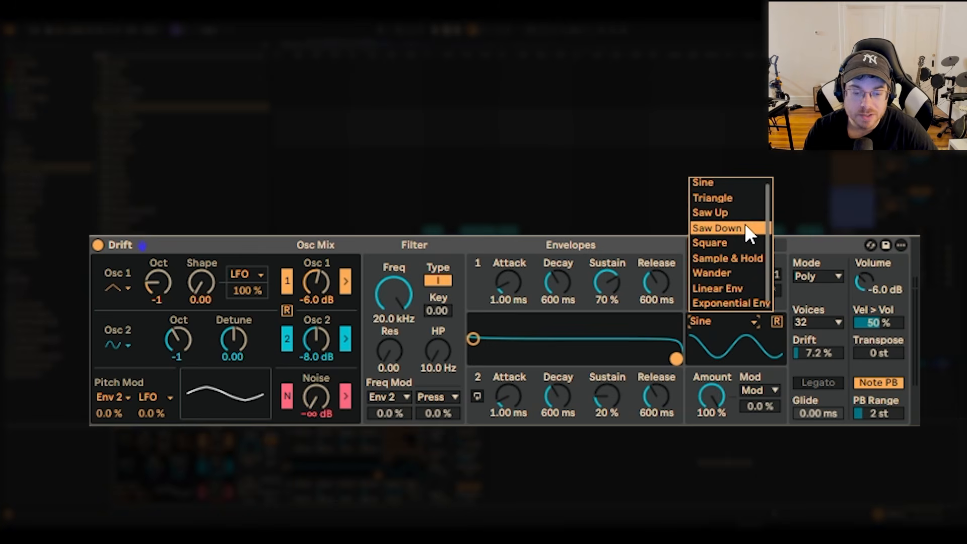
{"action": "left_click", "coordinate": [747, 272]}
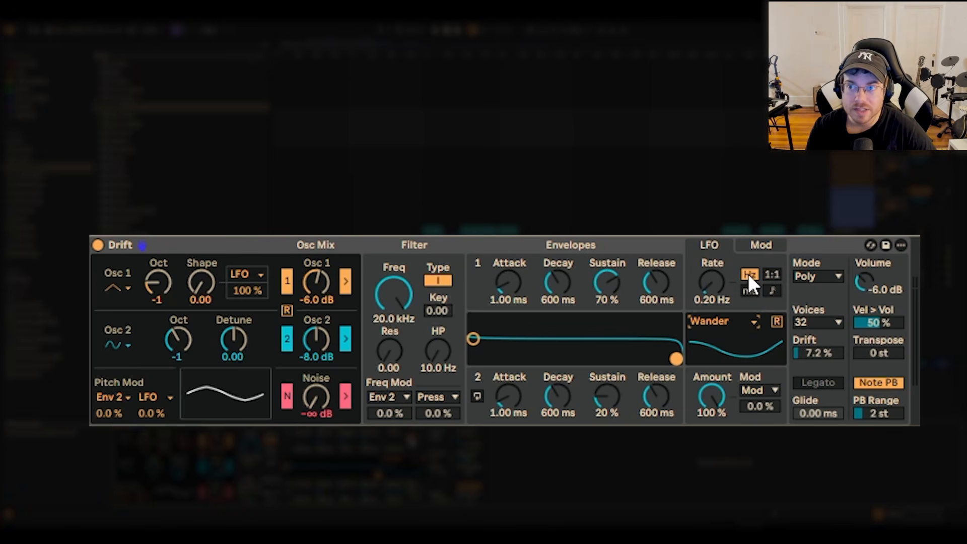
Try the Sample & Hold LFO waveform at a rate of 17.3 Hz, and restore Wander at 0.20 Hz.
{"action": "left_click", "coordinate": [732, 319]}
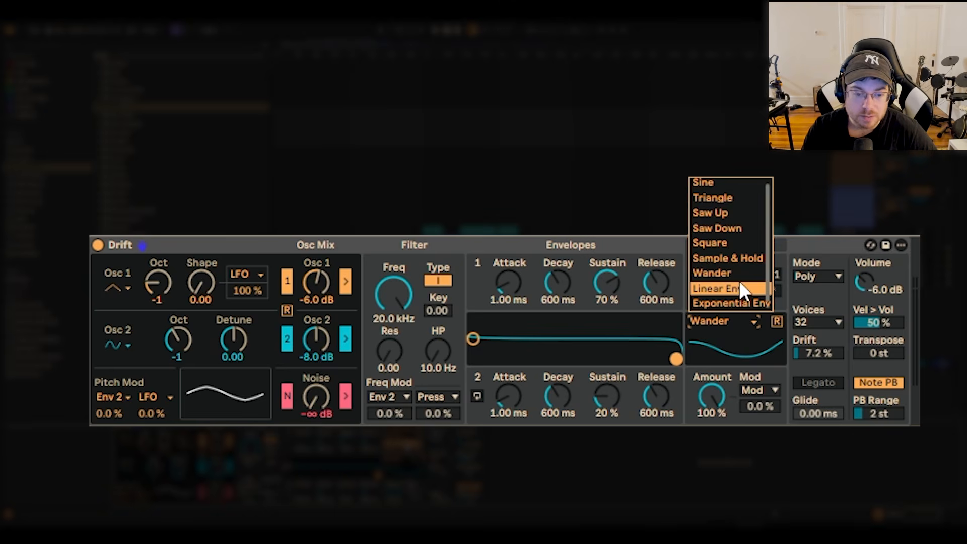
{"action": "left_click", "coordinate": [744, 258]}
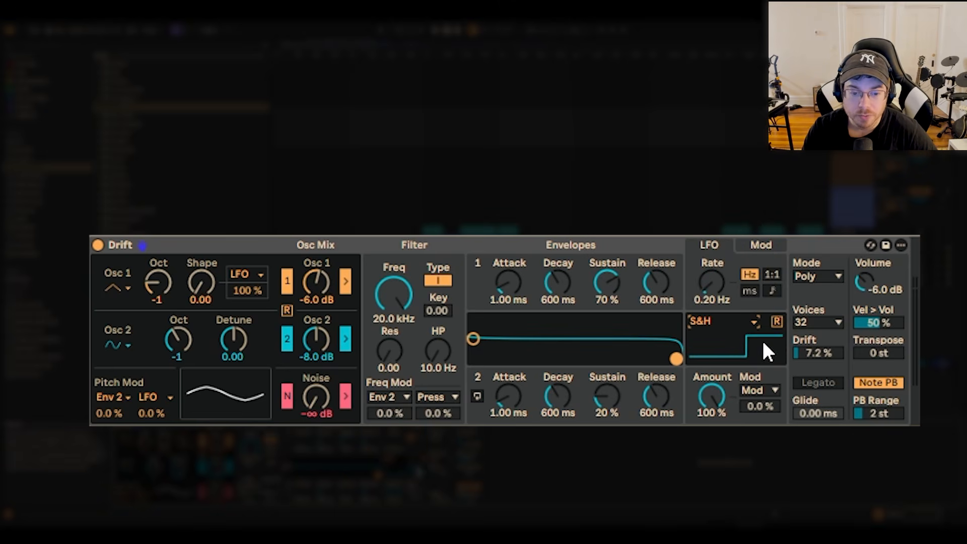
{"action": "mouse_move", "coordinate": [706, 287]}
{"action": "left_mouse_down"}
{"action": "mouse_move", "coordinate": [706, 245]}
{"action": "mouse_move", "coordinate": [703, 292]}
{"action": "left_mouse_up"}
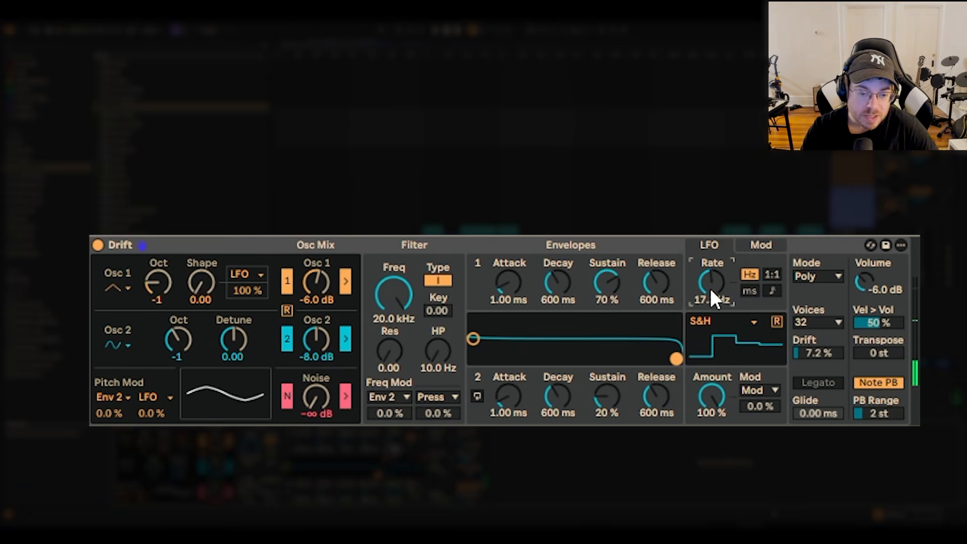
{"action": "left_click", "coordinate": [719, 320]}
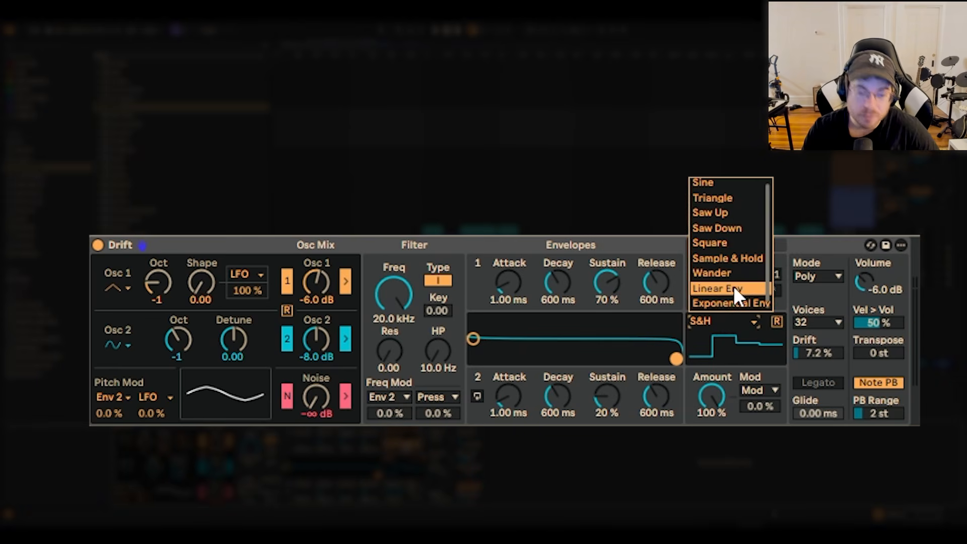
{"action": "left_click", "coordinate": [744, 274]}
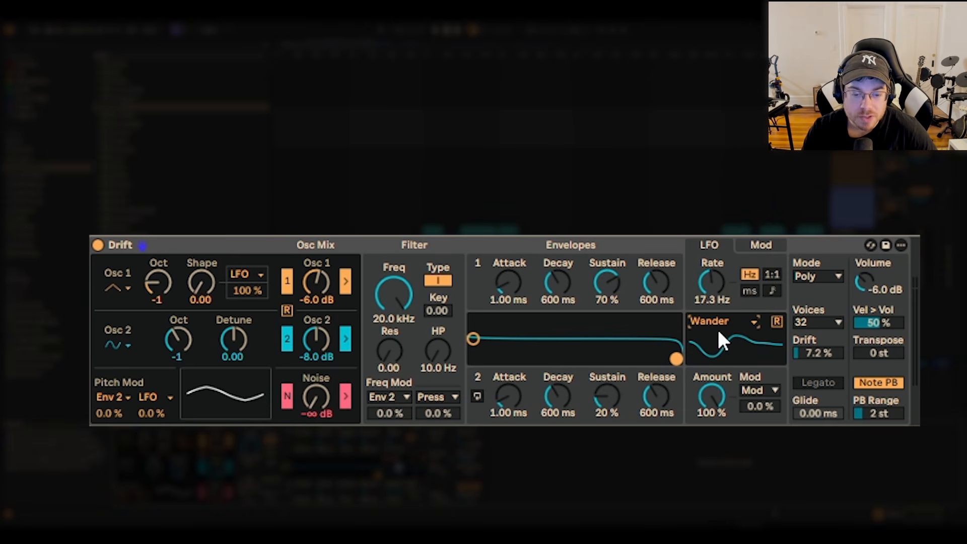
{"action": "double_click", "coordinate": [723, 304]}
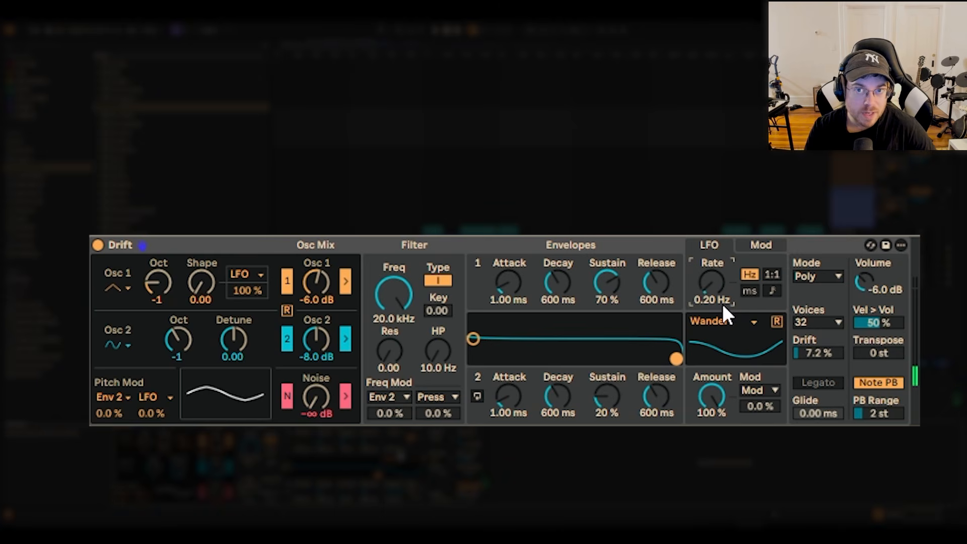
{"action": "left_click", "coordinate": [721, 301]}
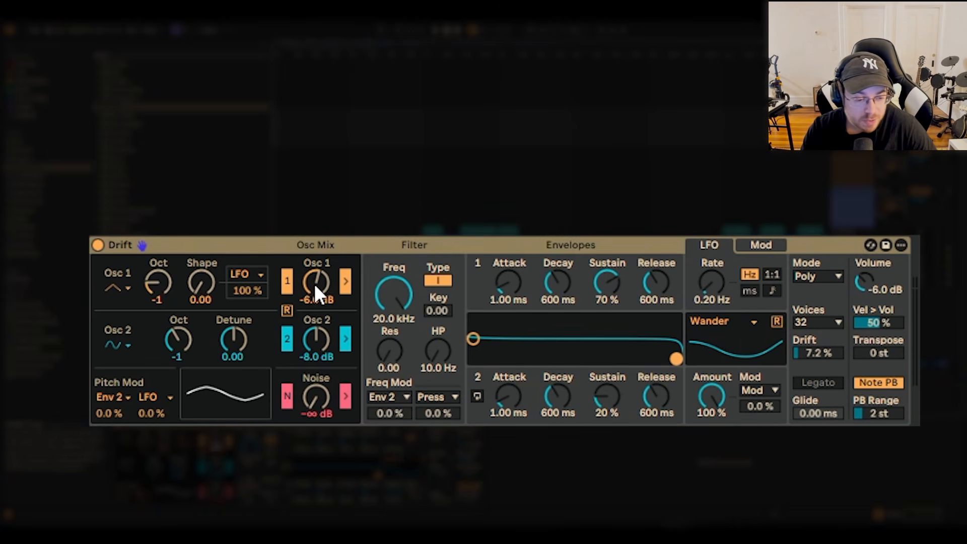
Balance the oscillator mix by setting oscillator 1 to -11 dB and oscillator 2 to -6.4 dB.
{"action": "left_click_drag", "start_coordinate": [323, 276], "coordinate": [324, 301]}
{"action": "left_click_drag", "start_coordinate": [316, 339], "coordinate": [317, 334]}
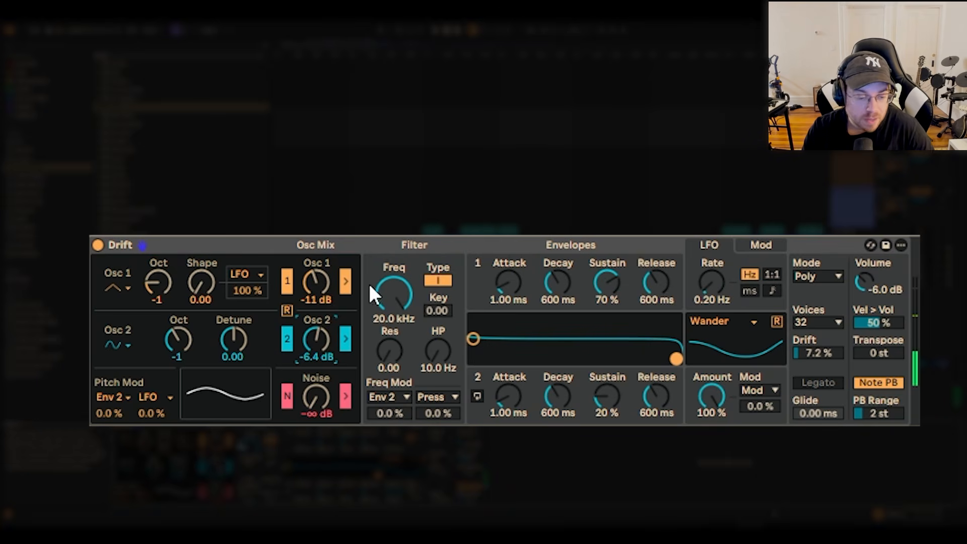
{"action": "left_click", "coordinate": [395, 245]}
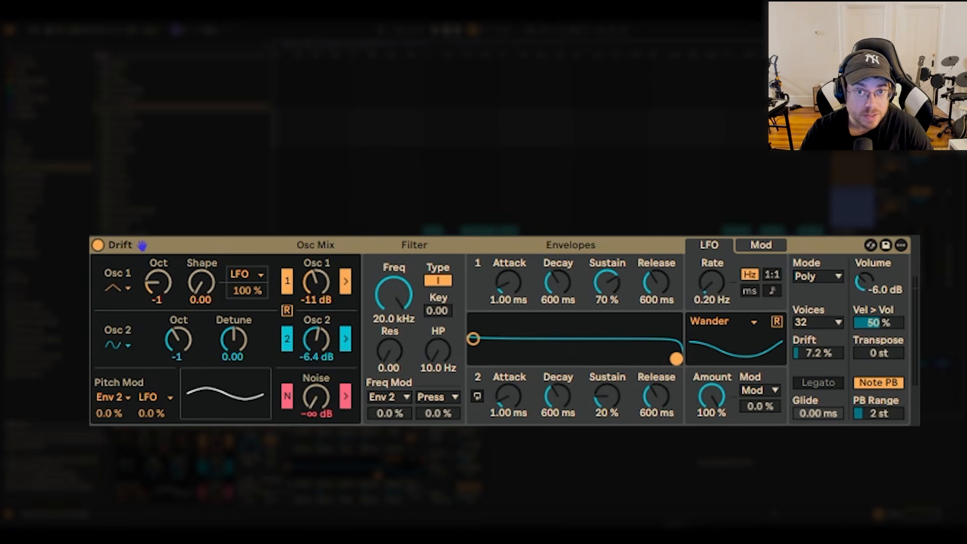
Compare the filter curve with the curves of envelope 1 and envelope 2 in the central display.
{"action": "left_click", "coordinate": [400, 292]}
{"action": "left_click", "coordinate": [473, 287]}
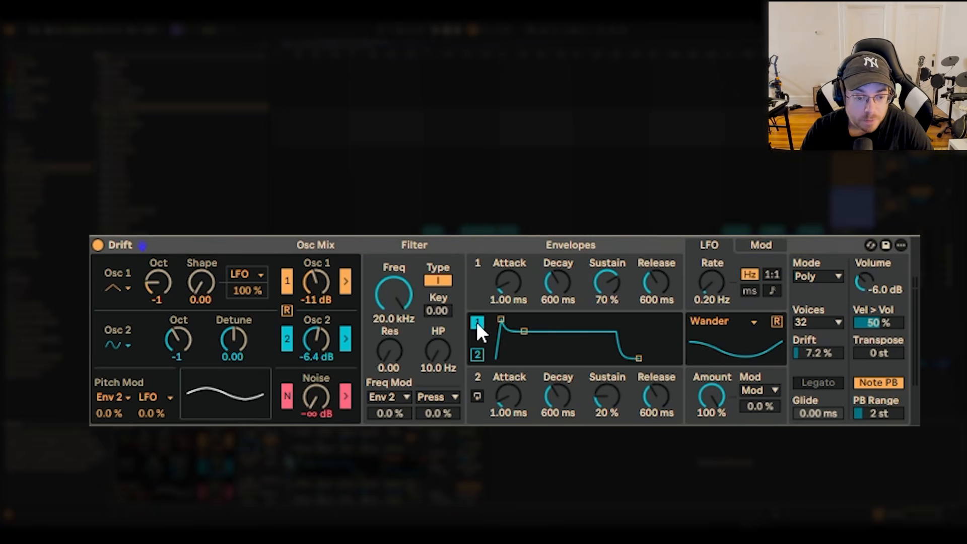
{"action": "left_click", "coordinate": [471, 403]}
{"action": "left_click", "coordinate": [414, 327]}
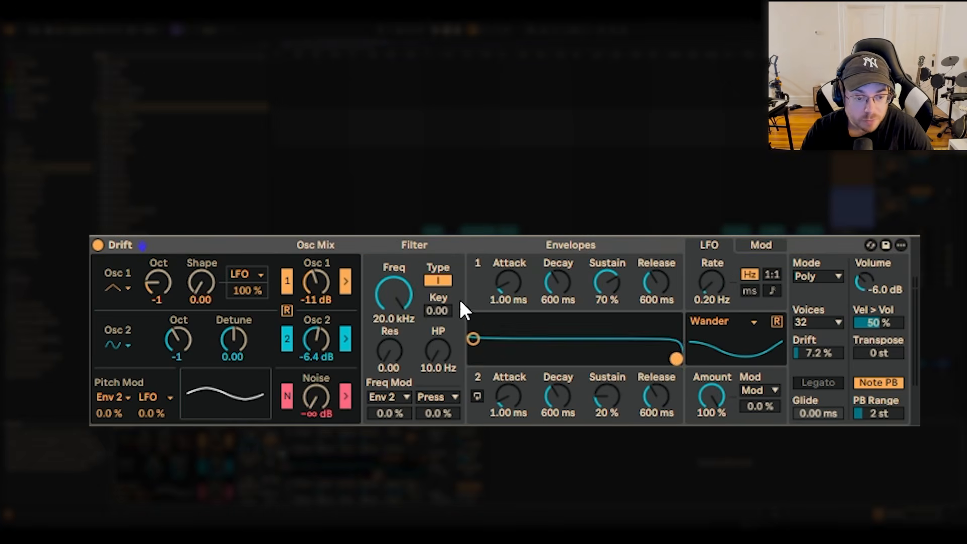
{"action": "left_click", "coordinate": [478, 289]}
{"action": "left_click", "coordinate": [477, 383]}
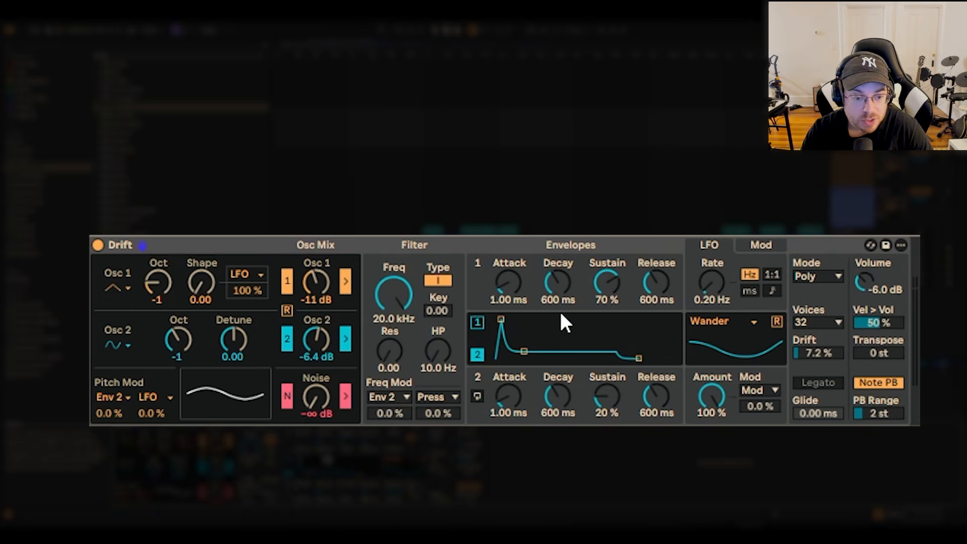
Set the filter frequency to 430 Hz and the high-pass frequency to 40 Hz.
{"action": "left_click", "coordinate": [415, 276]}
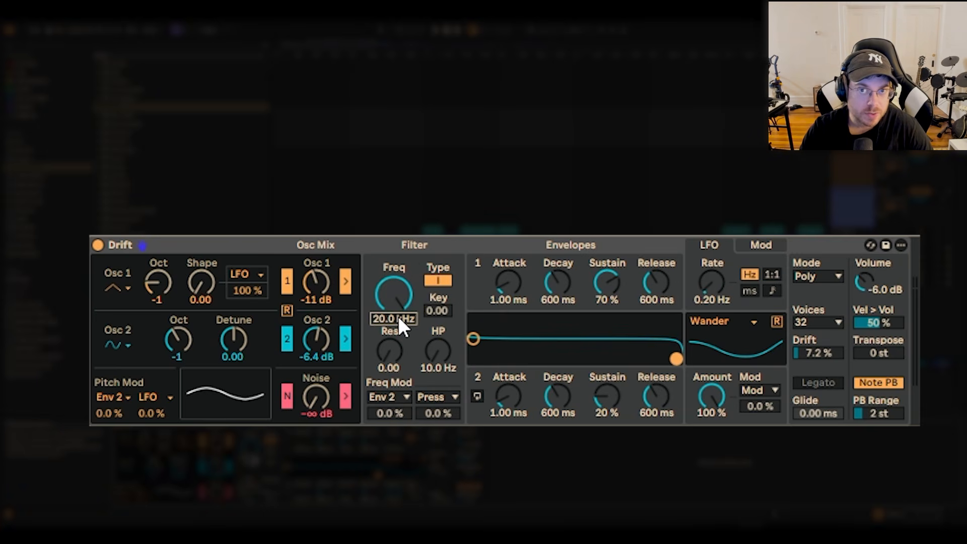
{"action": "type", "text": "430"}
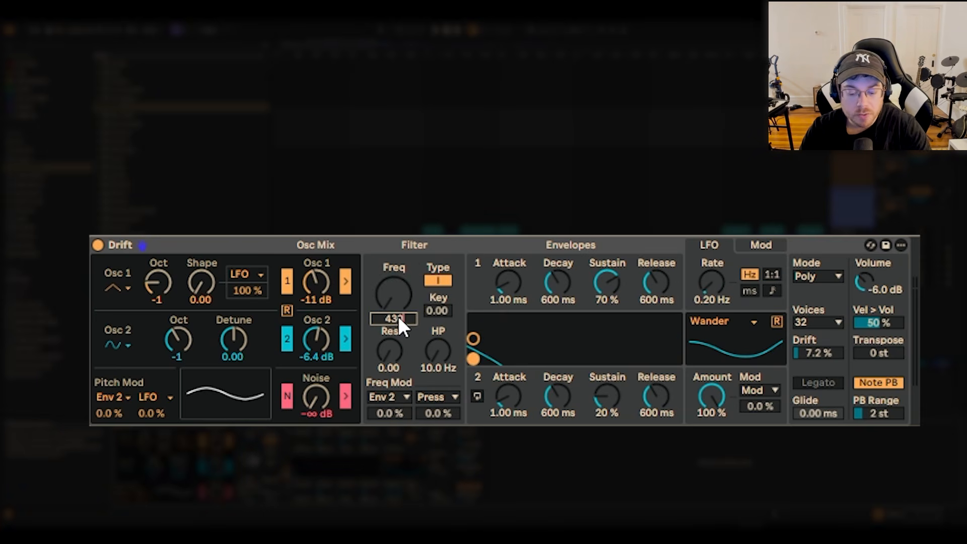
{"action": "key", "text": "Return"}
{"action": "left_click", "coordinate": [436, 349]}
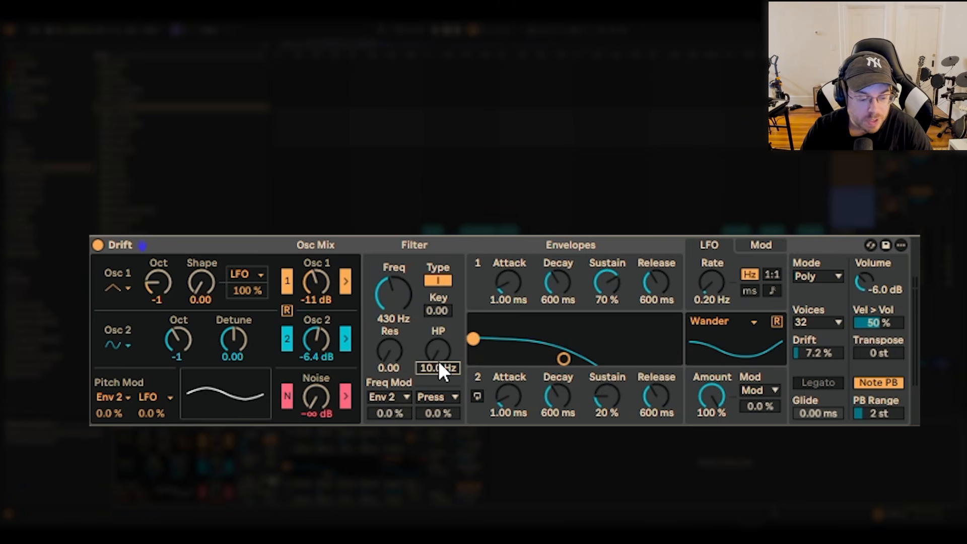
{"action": "type", "text": "40"}
{"action": "key", "text": "Return"}
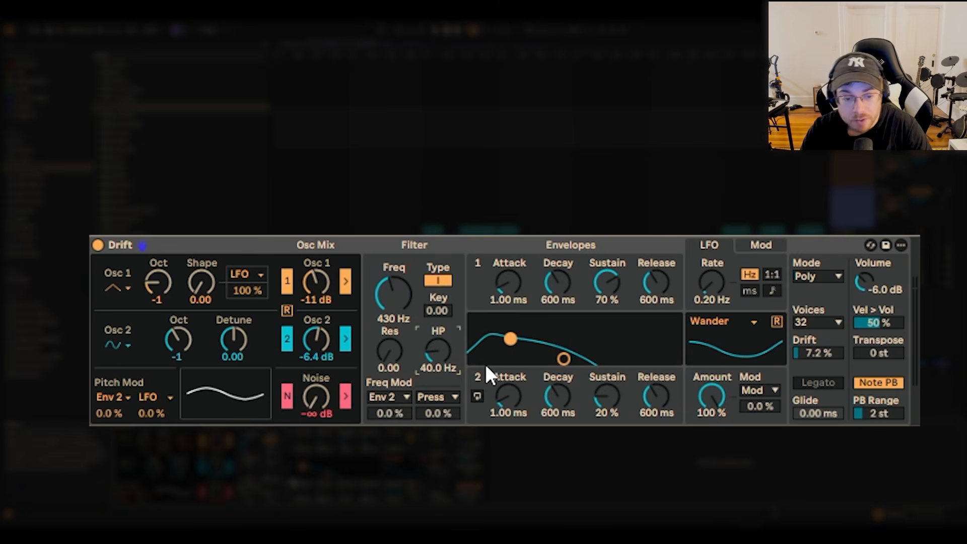
Set the filter resonance to 0.50.
{"action": "left_click", "coordinate": [397, 367]}
{"action": "type", "text": "0.5"}
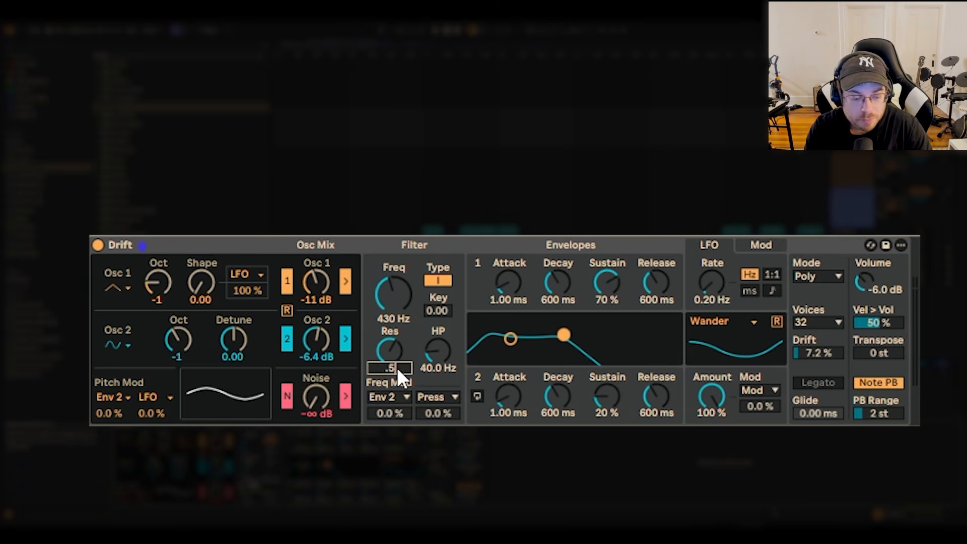
{"action": "key", "text": "Return"}
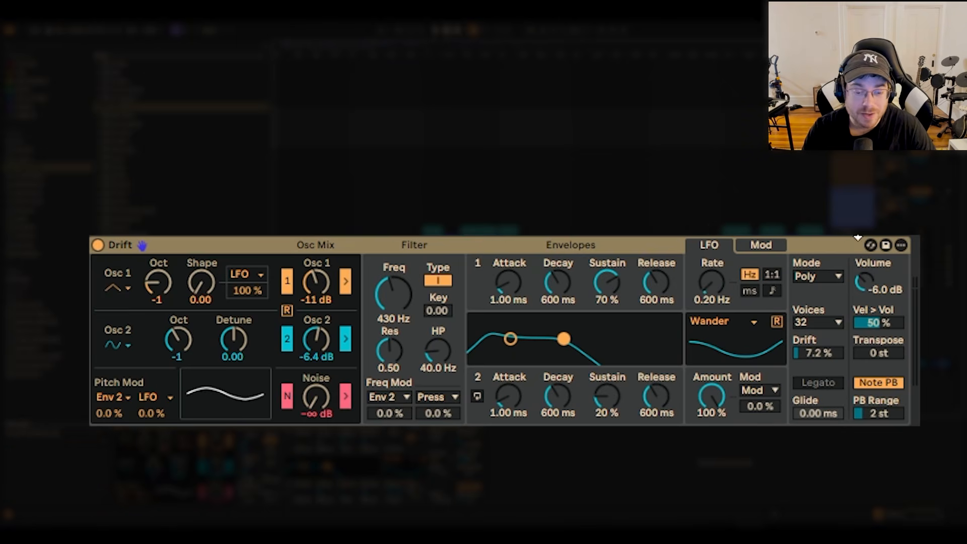
Route the LFO to LP Frequency with an amount of 30% in the first modulation slot.
{"action": "left_click", "coordinate": [781, 247]}
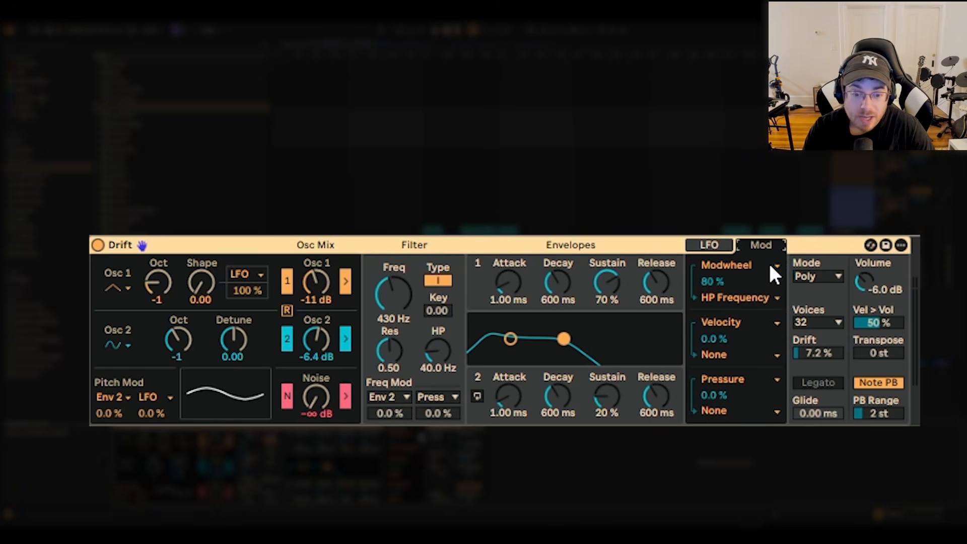
{"action": "left_click", "coordinate": [770, 266]}
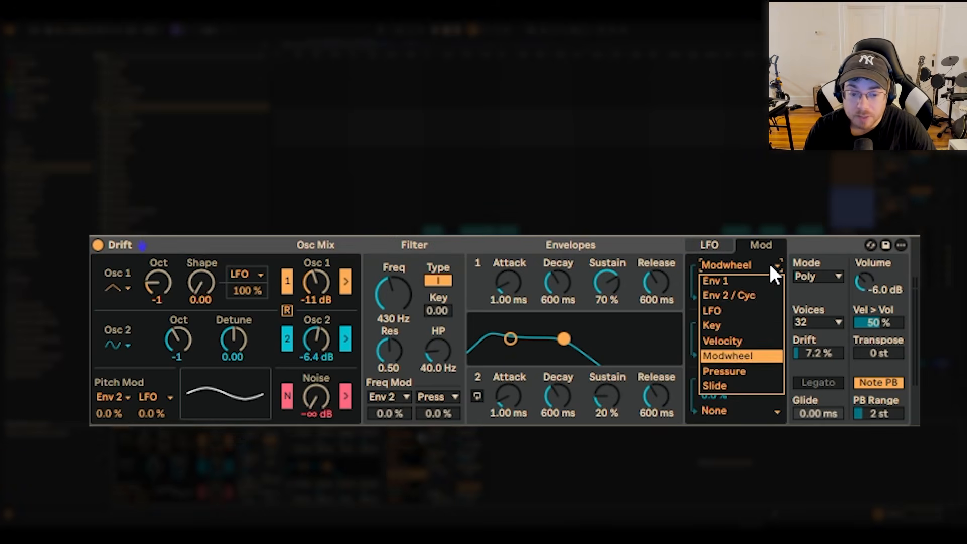
{"action": "left_click", "coordinate": [752, 312]}
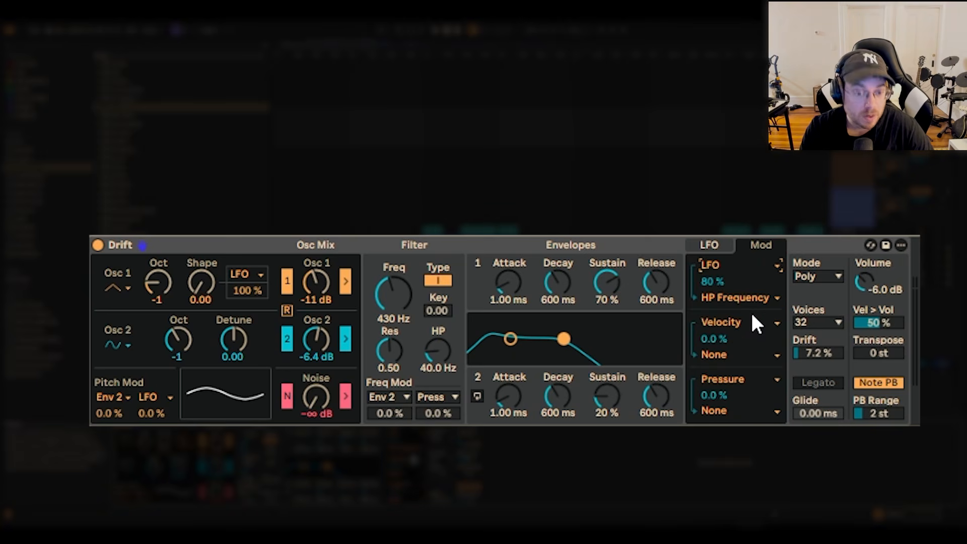
{"action": "left_click", "coordinate": [762, 264]}
{"action": "left_click", "coordinate": [755, 308]}
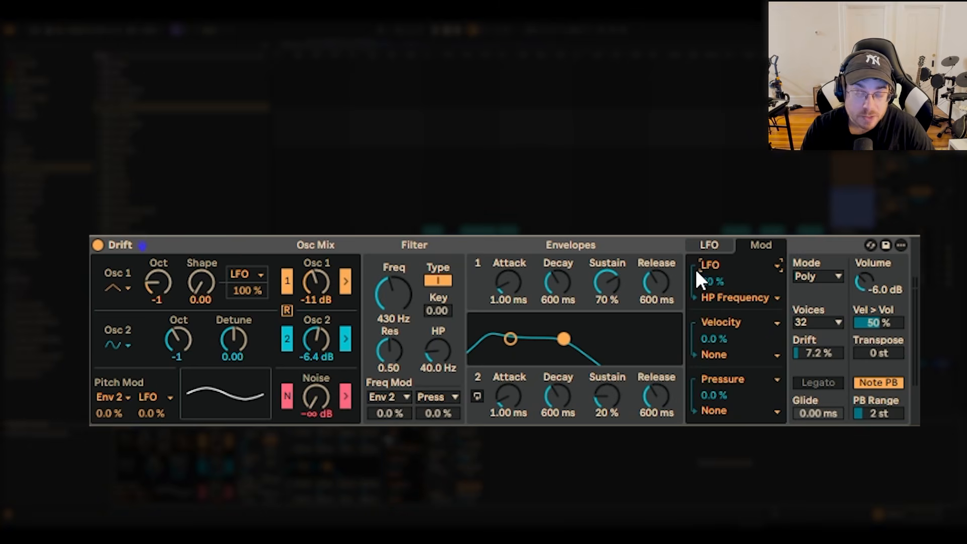
{"action": "left_click", "coordinate": [740, 298]}
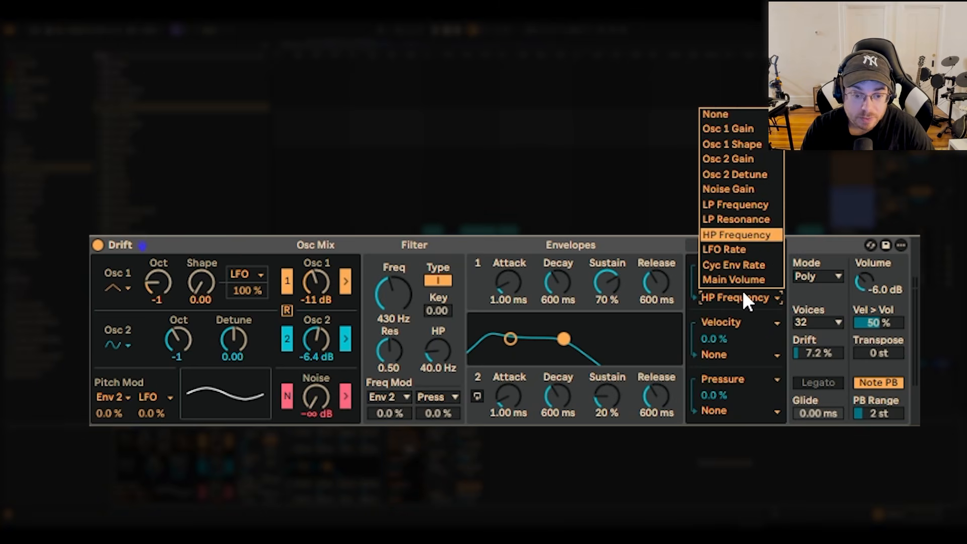
{"action": "left_click", "coordinate": [766, 206]}
{"action": "left_click_drag", "start_coordinate": [407, 294], "coordinate": [407, 269]}
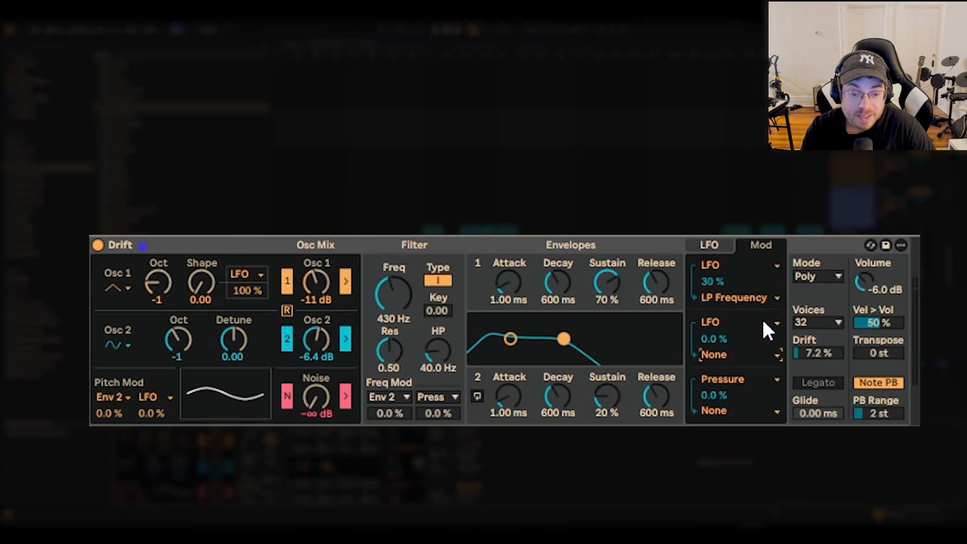
Route the LFO to LP Resonance in the second modulation slot, and audition the filter's resonance before restoring it to 0.50.
{"action": "left_click", "coordinate": [761, 317]}
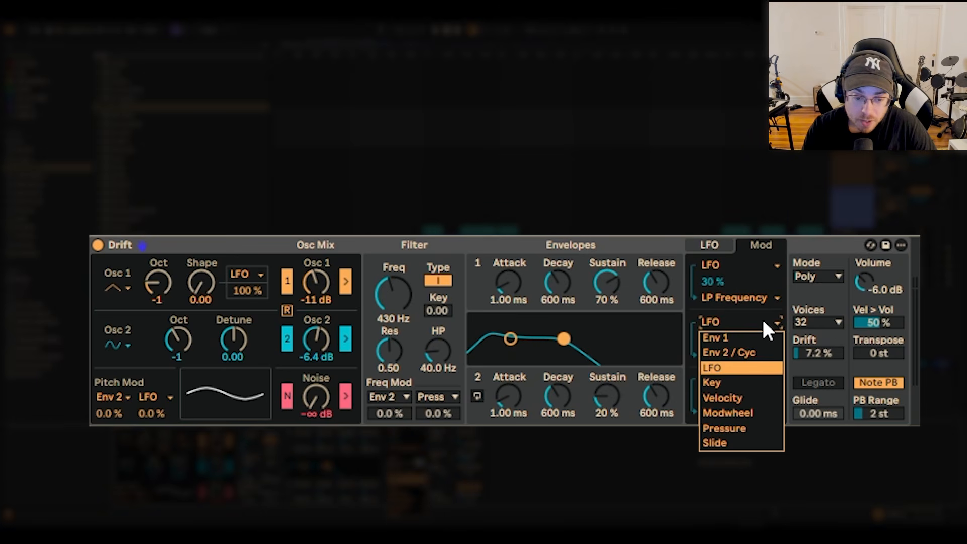
{"action": "left_click", "coordinate": [757, 368]}
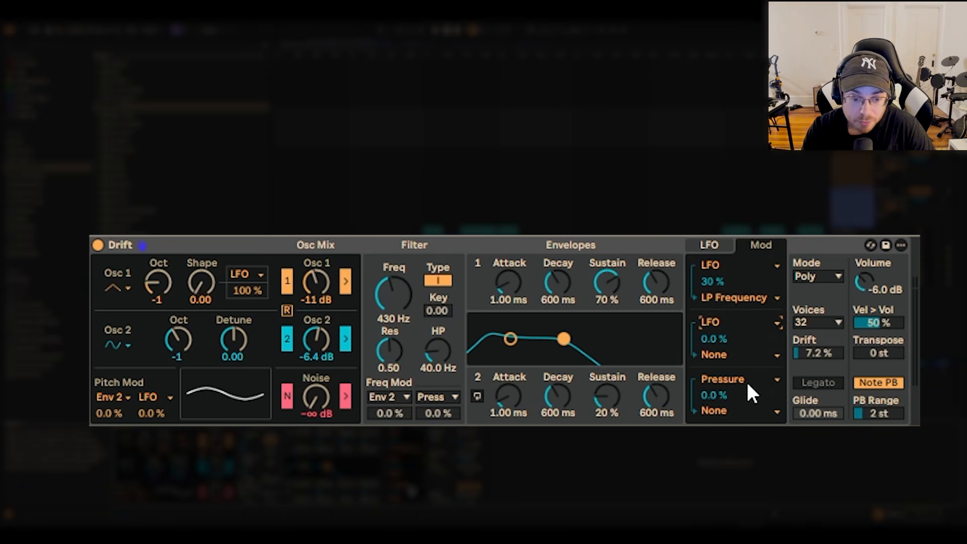
{"action": "left_click", "coordinate": [729, 354]}
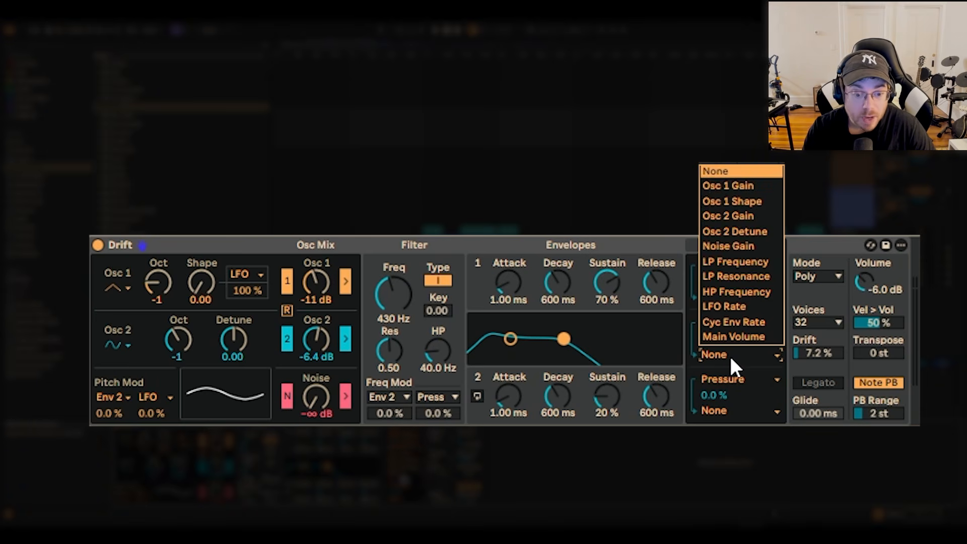
{"action": "left_click", "coordinate": [754, 283]}
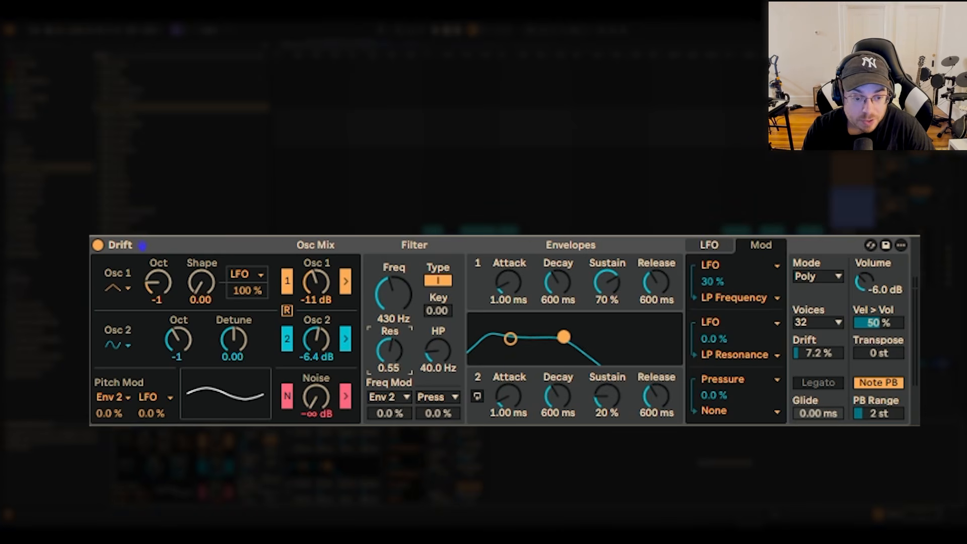
{"action": "left_click_drag", "start_coordinate": [391, 350], "coordinate": [392, 333]}
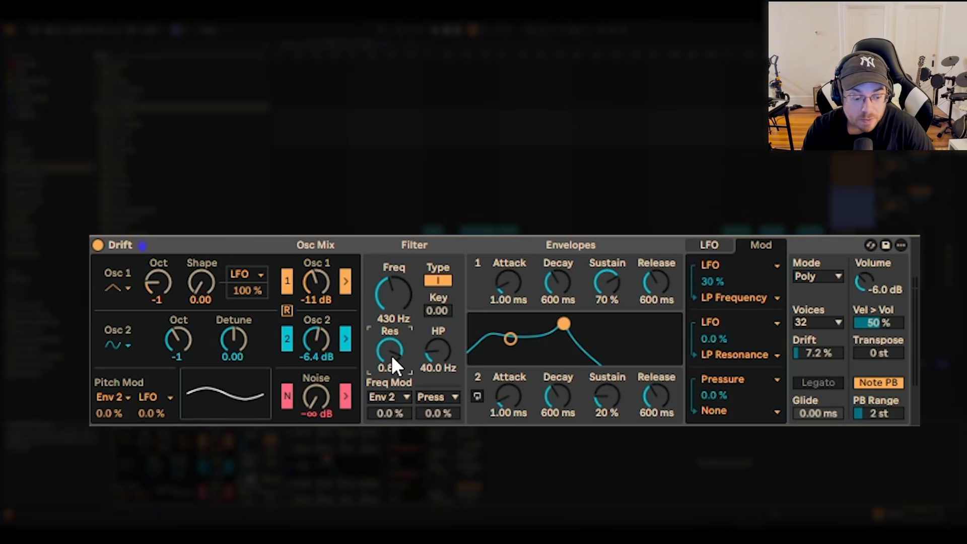
{"action": "double_click", "coordinate": [392, 355]}
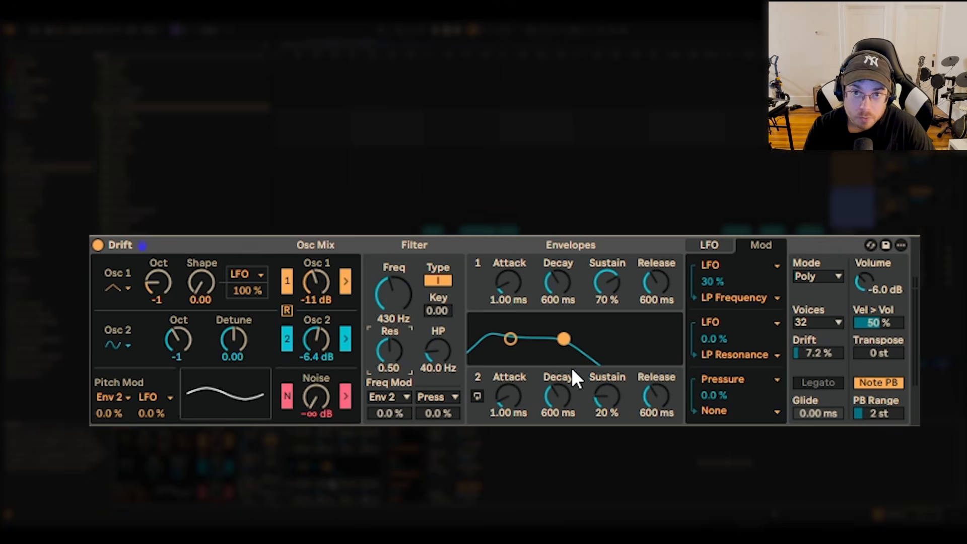
Set the amount of the LFO modulation of LP Resonance to 30%.
{"action": "left_click", "coordinate": [704, 244]}
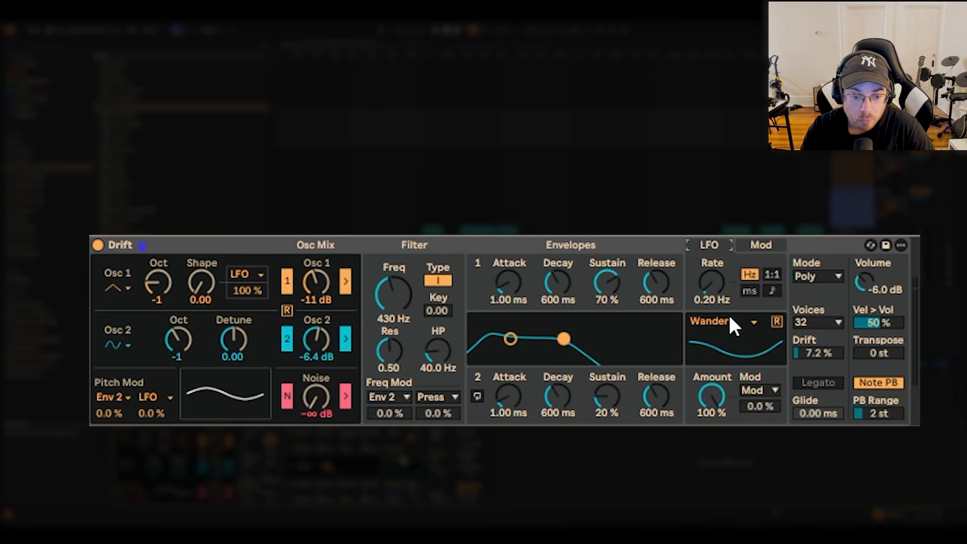
{"action": "left_click", "coordinate": [769, 241]}
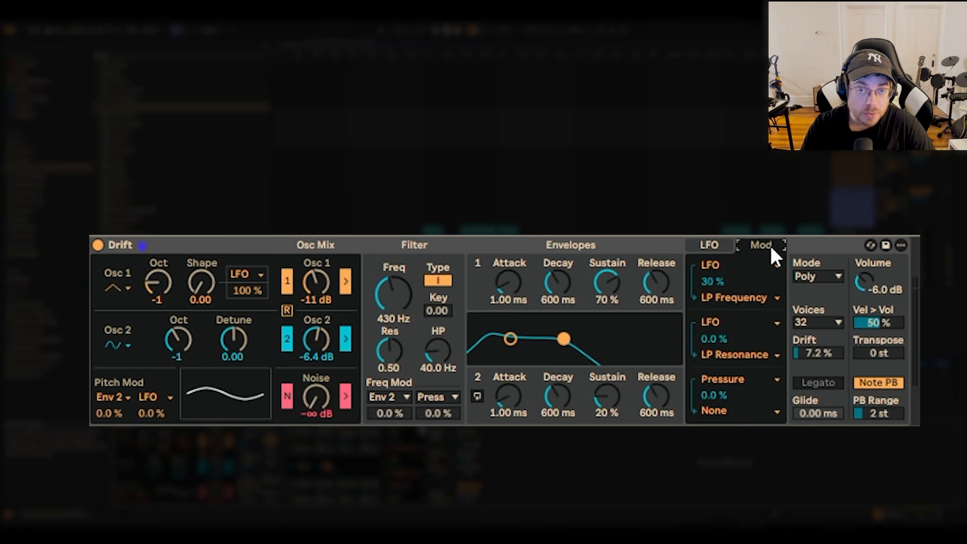
{"action": "left_click", "coordinate": [706, 339]}
{"action": "type", "text": "30"}
{"action": "left_click", "coordinate": [753, 384]}
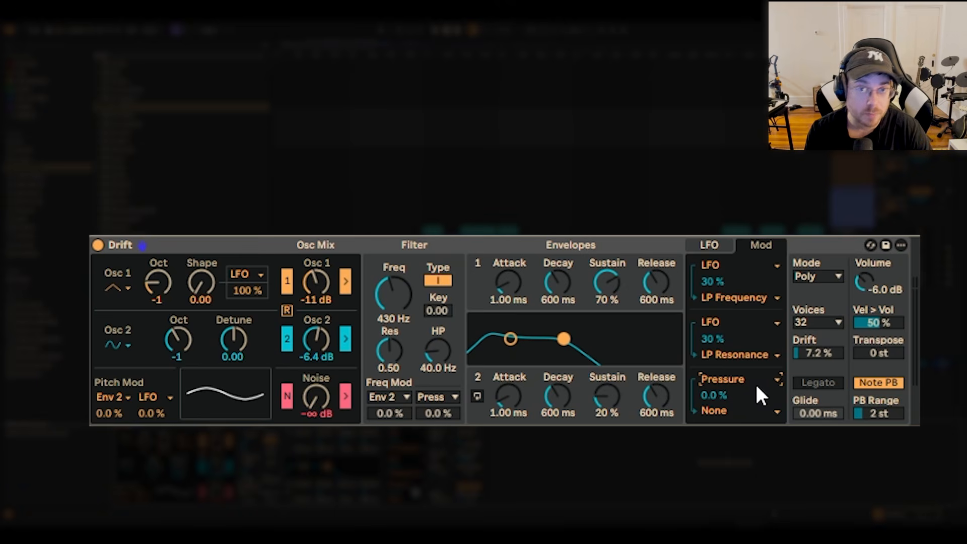
Set the source of the third modulation slot to Velocity.
{"action": "left_click", "coordinate": [762, 380]}
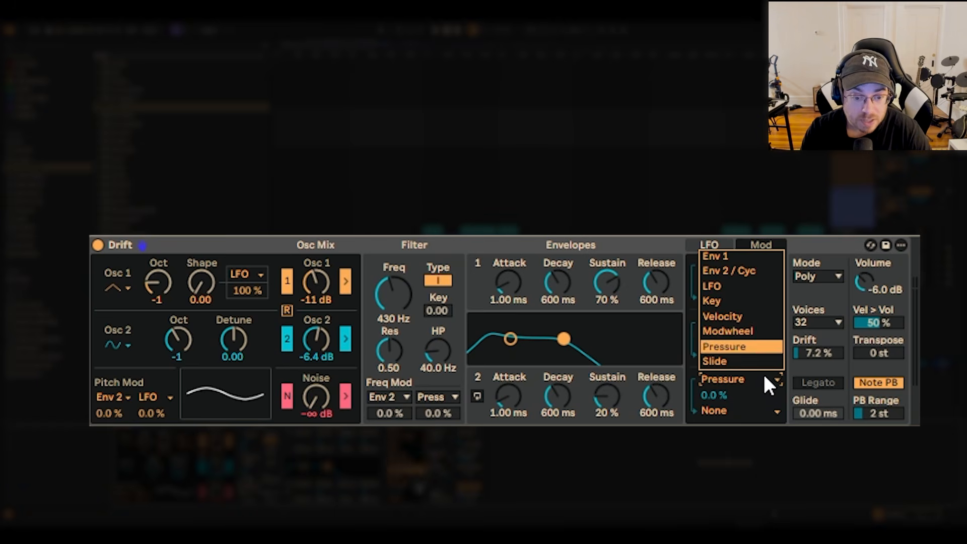
{"action": "left_click", "coordinate": [764, 318]}
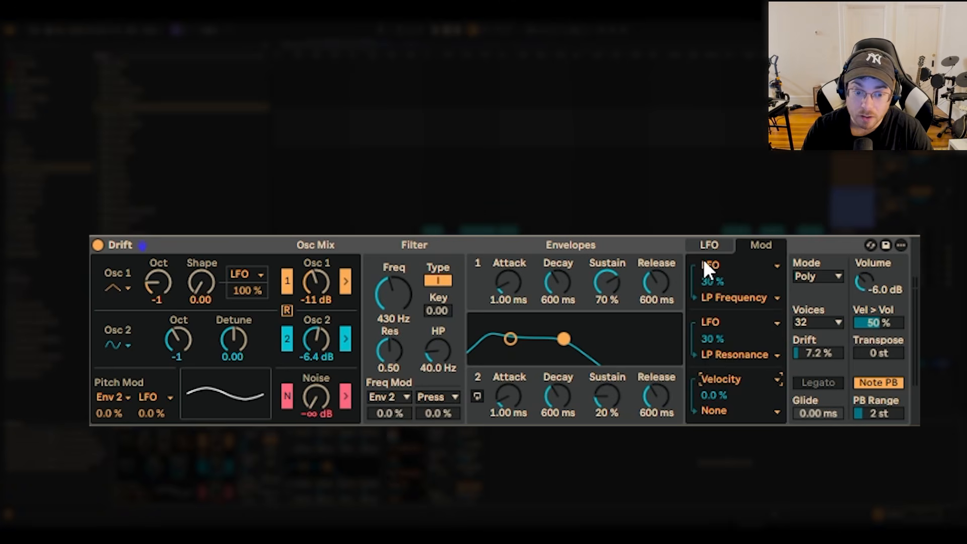
Audition a faster LFO rate of about 4.19 Hz, restore the rate to 0.20 Hz, and return to the modulation slots.
{"action": "left_click", "coordinate": [710, 245]}
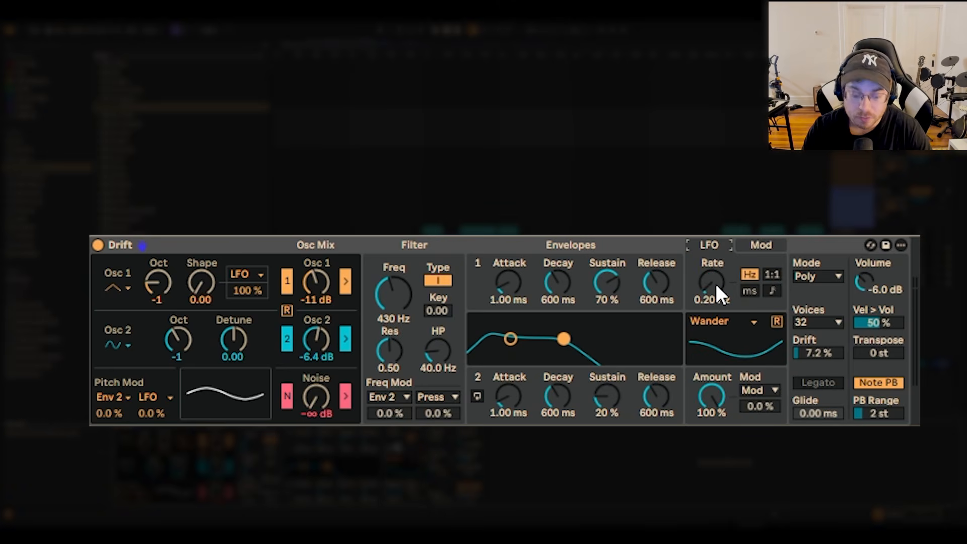
{"action": "left_click_drag", "start_coordinate": [714, 283], "coordinate": [717, 325]}
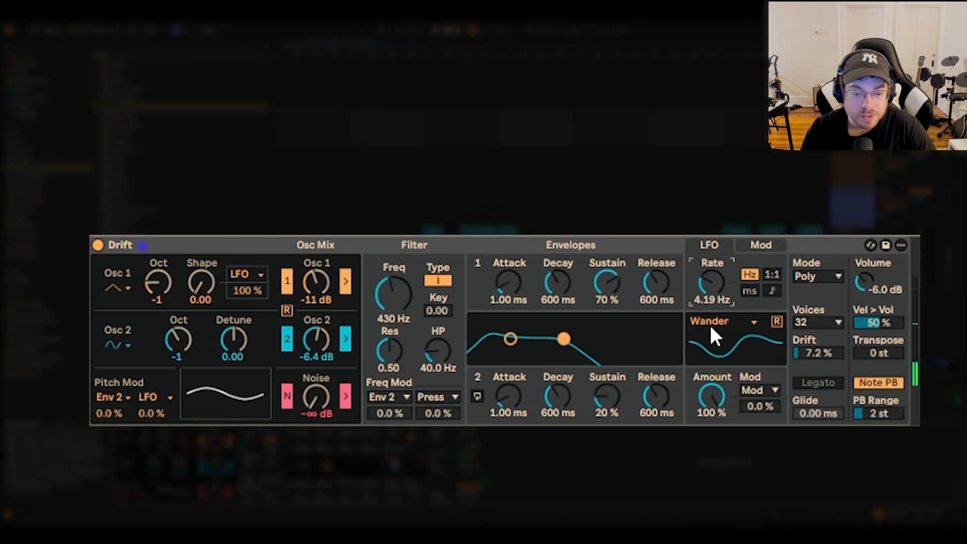
{"action": "key", "text": "Delete"}
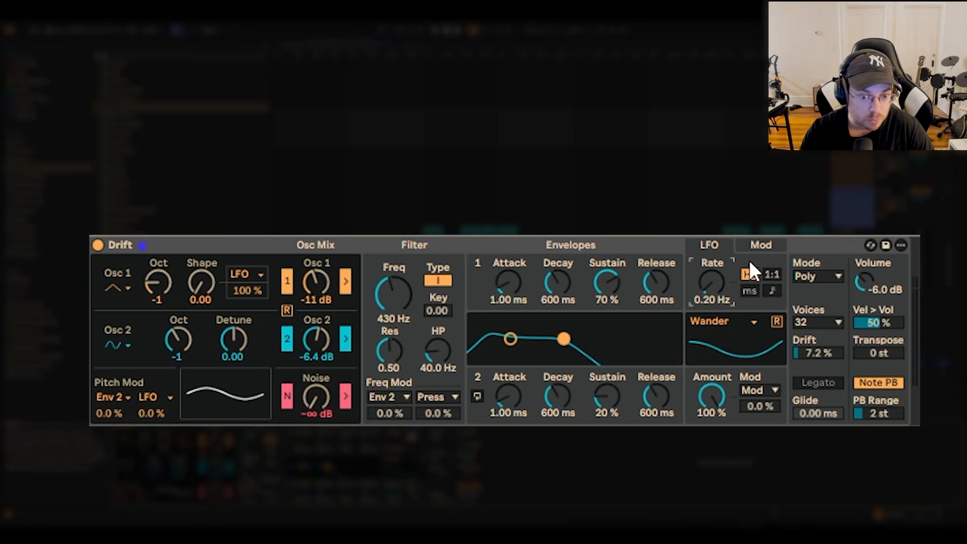
{"action": "left_click", "coordinate": [761, 247]}
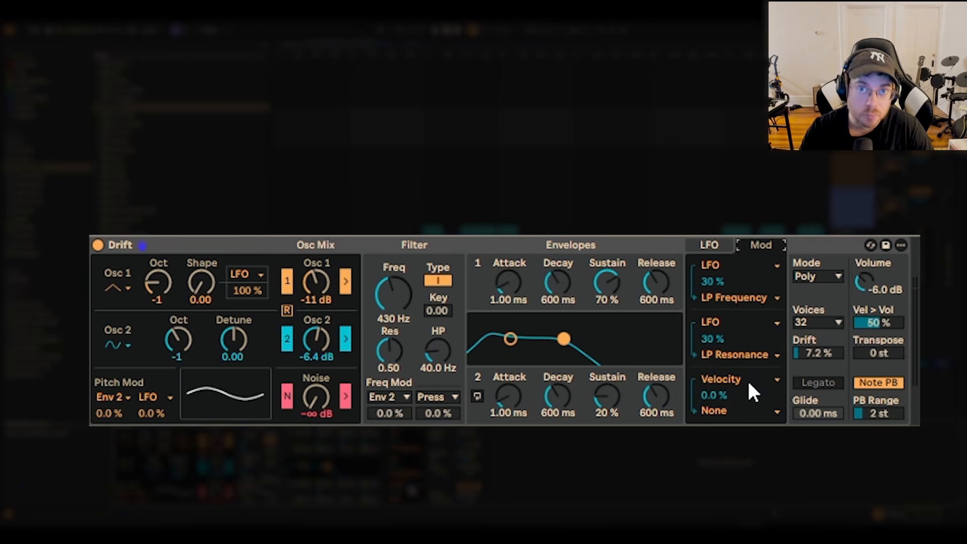
Route the velocity modulation in the third slot to LFO Rate with an amount of 100%.
{"action": "left_click", "coordinate": [720, 398]}
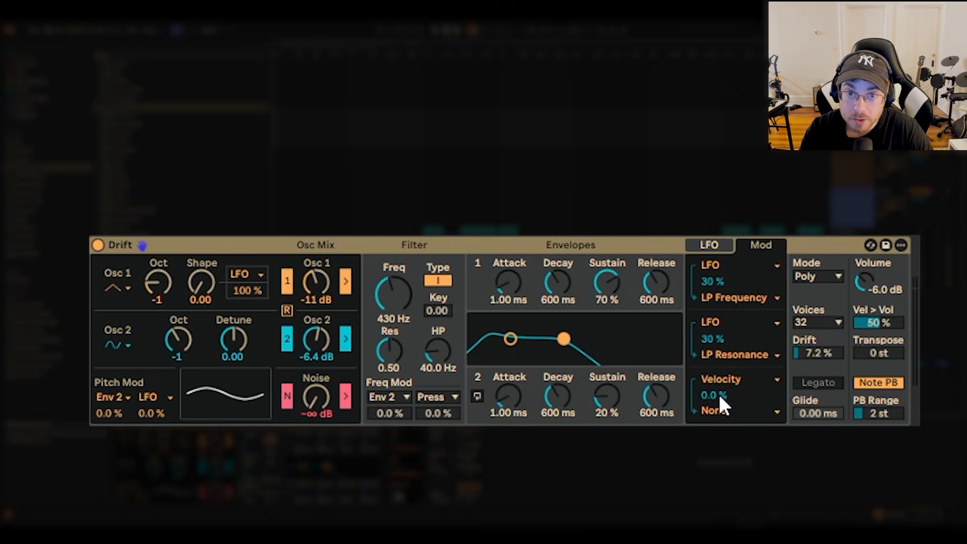
{"action": "left_click", "coordinate": [732, 409]}
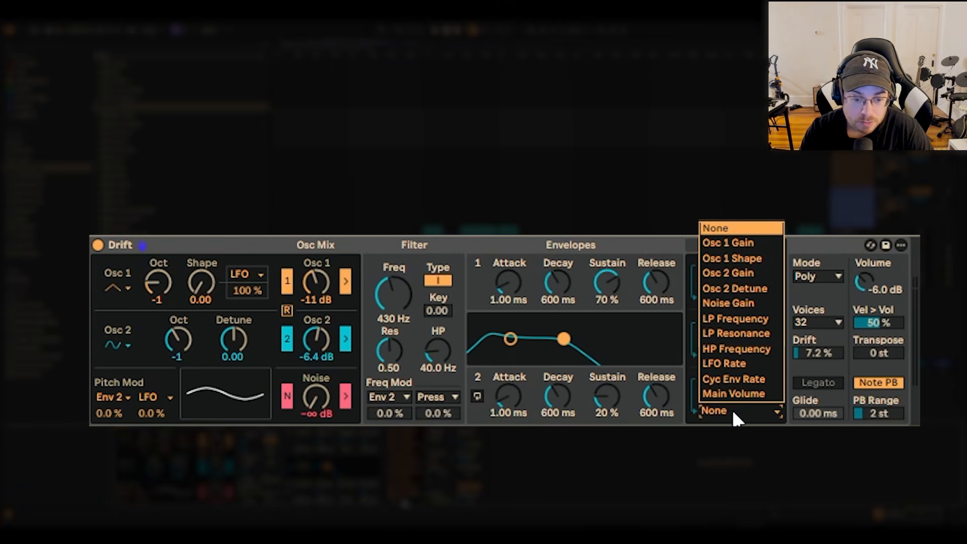
{"action": "left_click", "coordinate": [762, 364]}
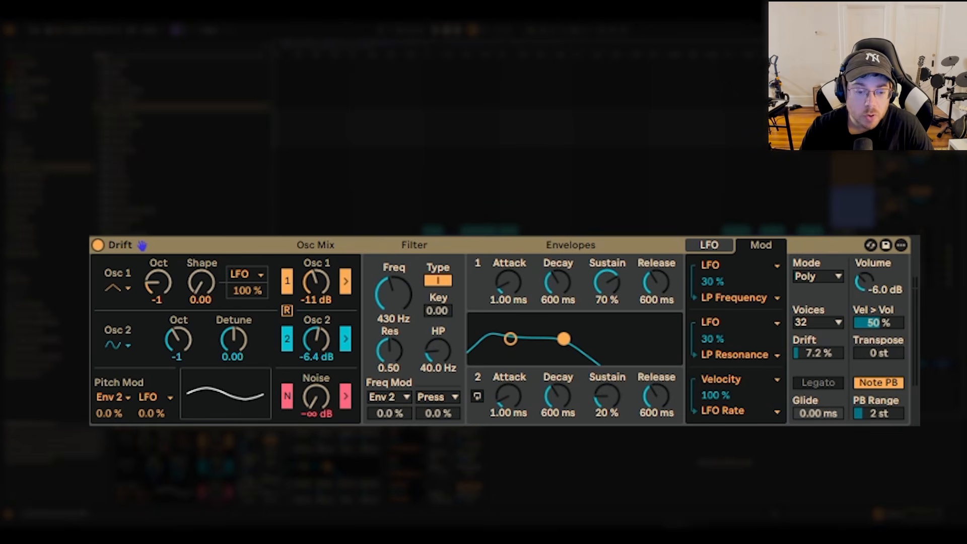
Set envelope 1's attack to 3.00 s and its decay to 6.00 s.
{"action": "left_click", "coordinate": [536, 267]}
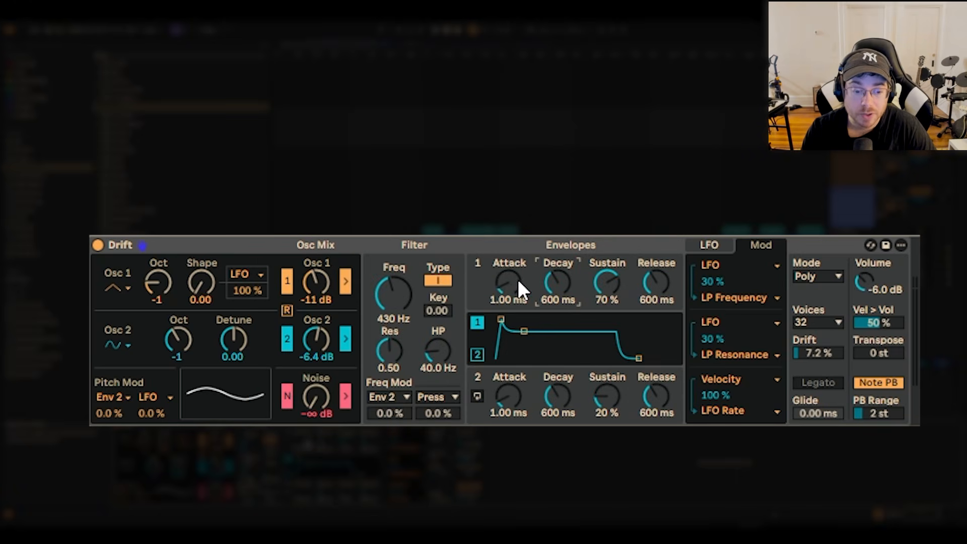
{"action": "left_click", "coordinate": [478, 281]}
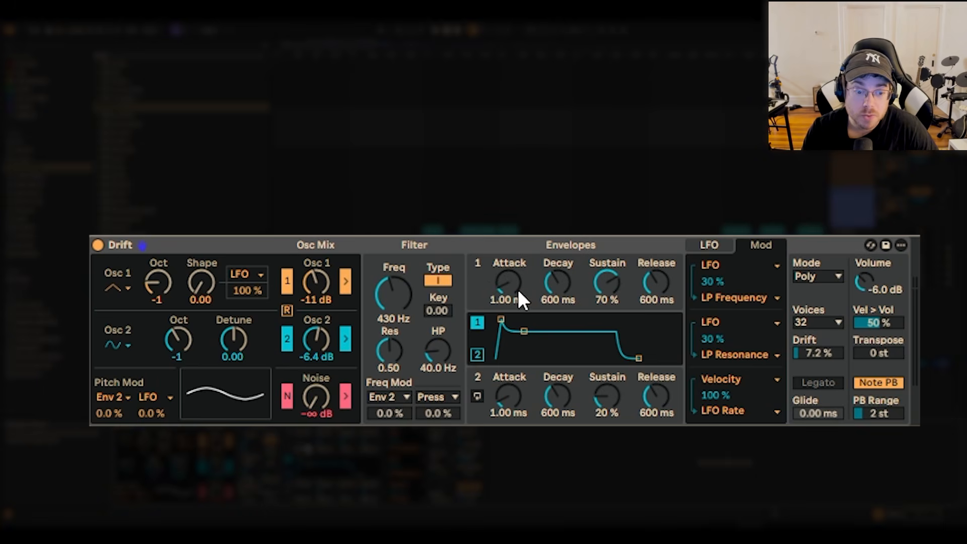
{"action": "left_click", "coordinate": [519, 303]}
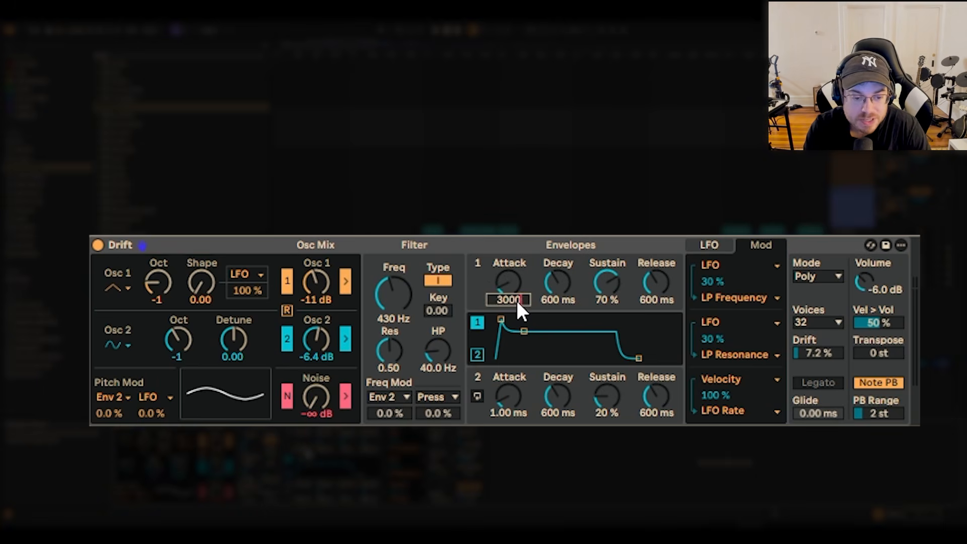
{"action": "key", "text": "Return"}
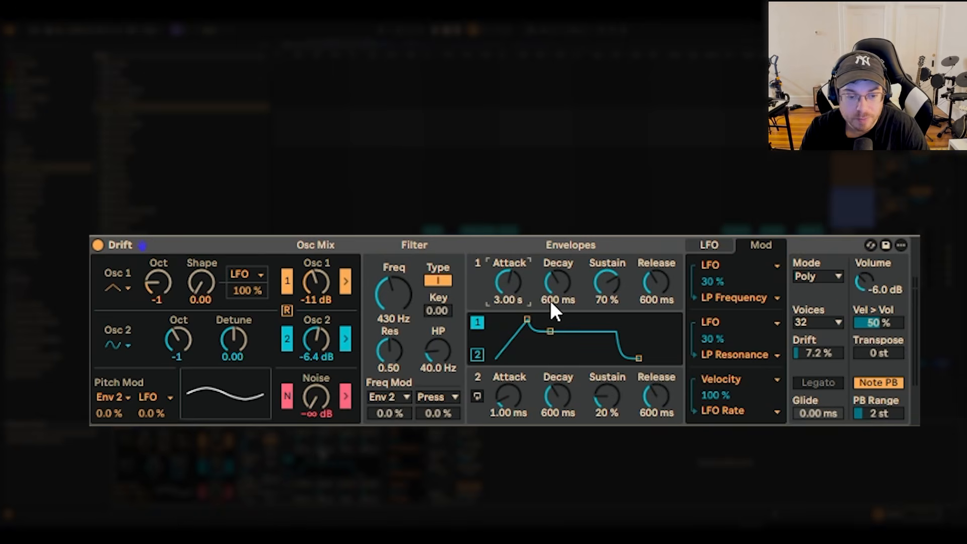
{"action": "left_click", "coordinate": [431, 298]}
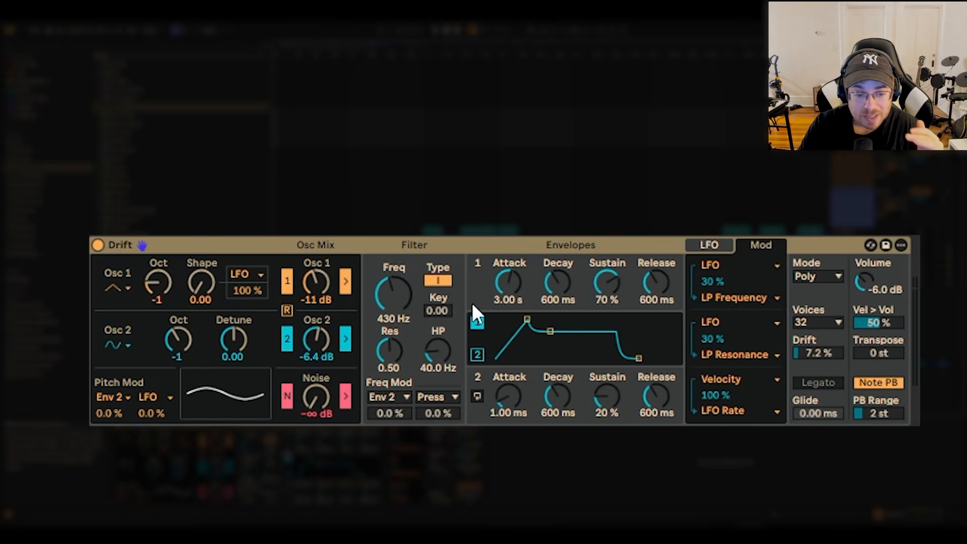
{"action": "left_click", "coordinate": [553, 300]}
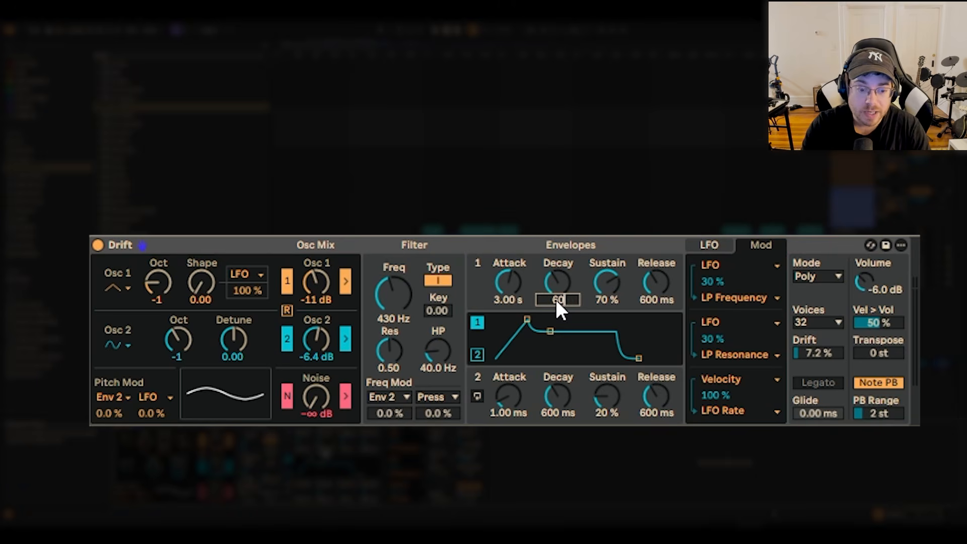
{"action": "key", "text": "Return"}
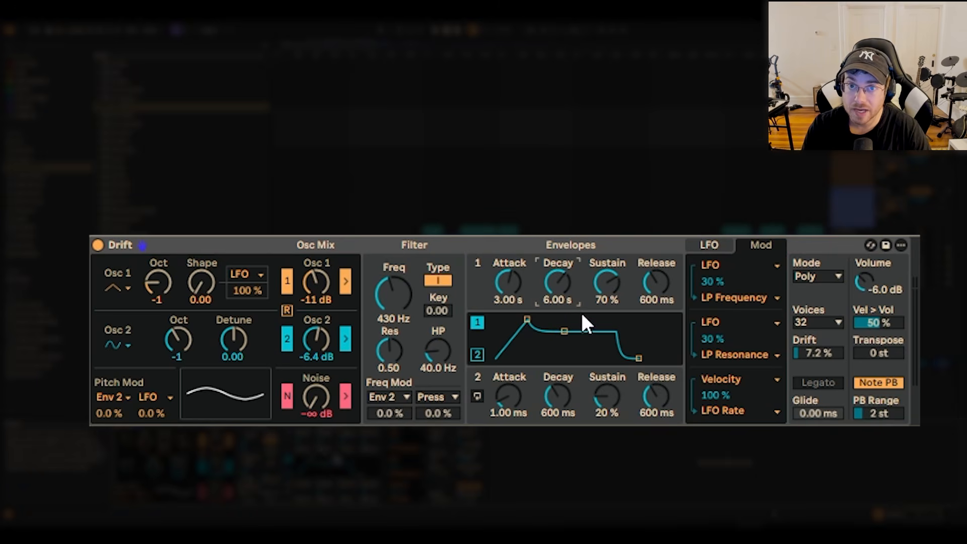
Set envelope 1's sustain to 50% and its release to 9.00 s.
{"action": "left_click", "coordinate": [611, 305]}
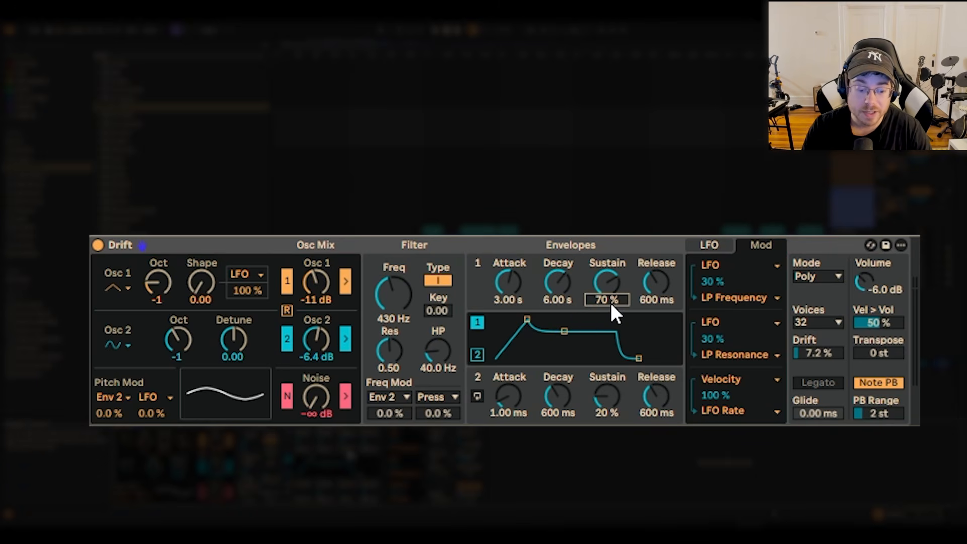
{"action": "type", "text": "50"}
{"action": "key", "text": "Return"}
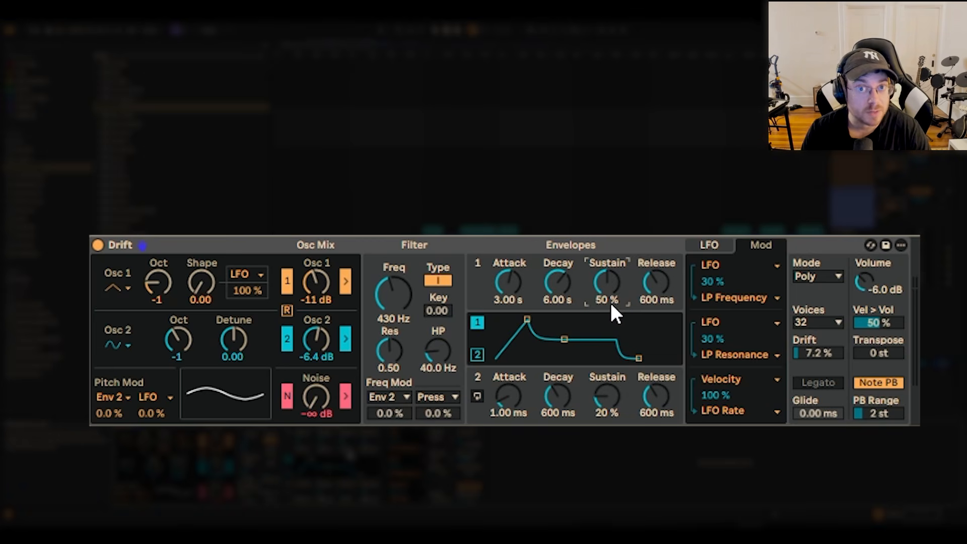
{"action": "left_click", "coordinate": [671, 297]}
{"action": "type", "text": "9000"}
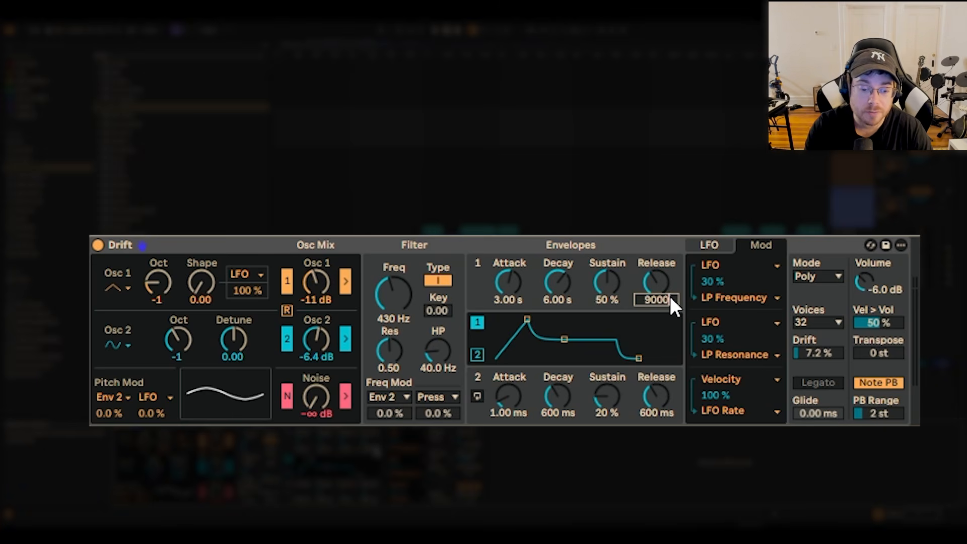
{"action": "key", "text": "Return"}
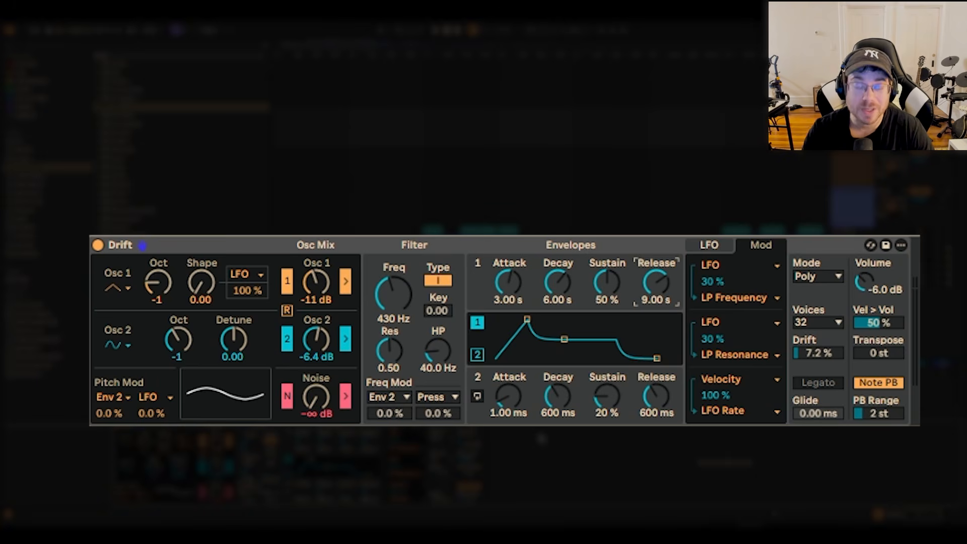
Search the audio effects for "phaser" and add Phaser-Flanger after the Drift instrument.
{"action": "left_click", "coordinate": [143, 245]}
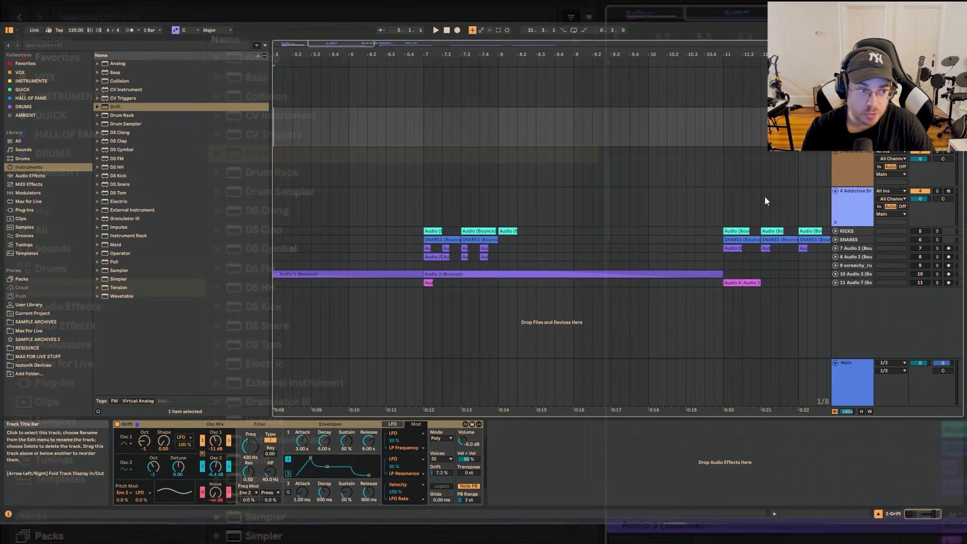
{"action": "left_click", "coordinate": [61, 177]}
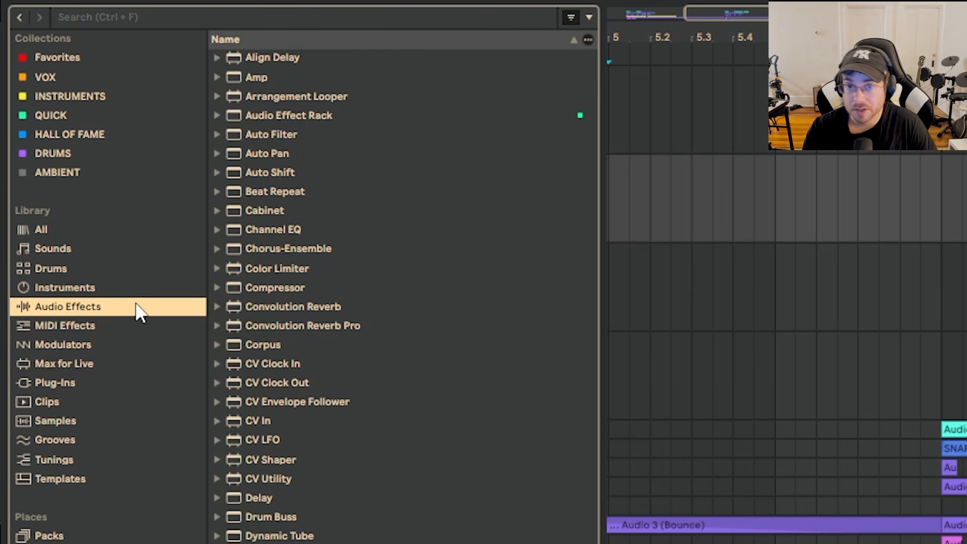
{"action": "left_click", "coordinate": [287, 19]}
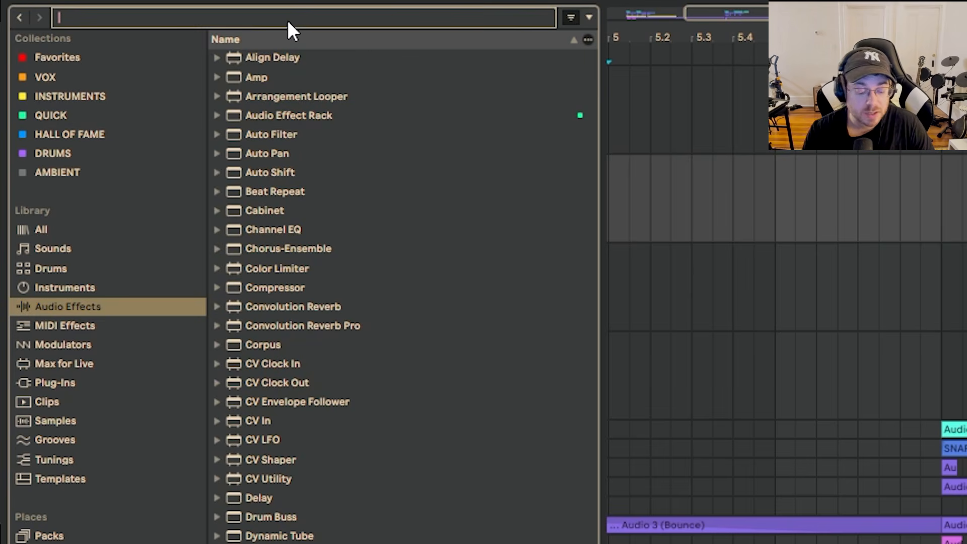
{"action": "type", "text": "phaser"}
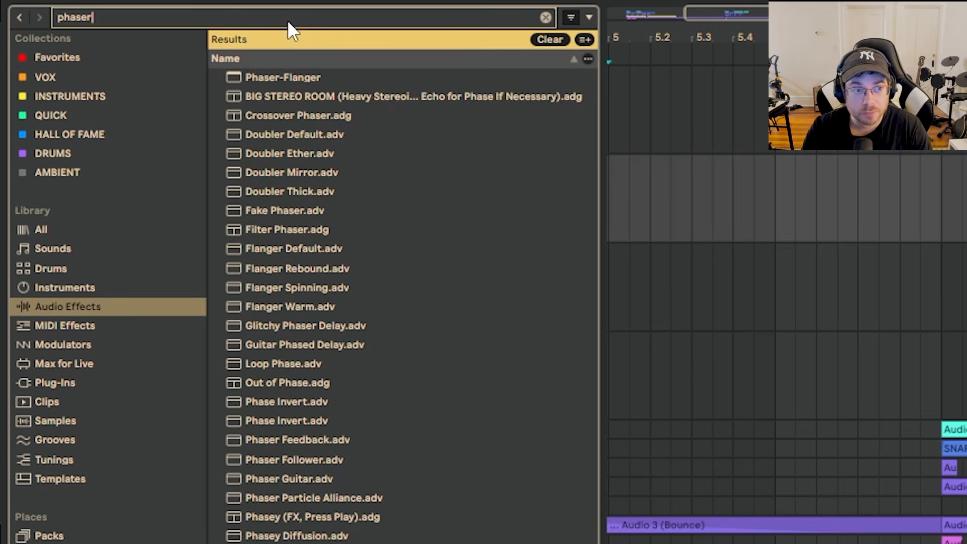
{"action": "left_click", "coordinate": [314, 82]}
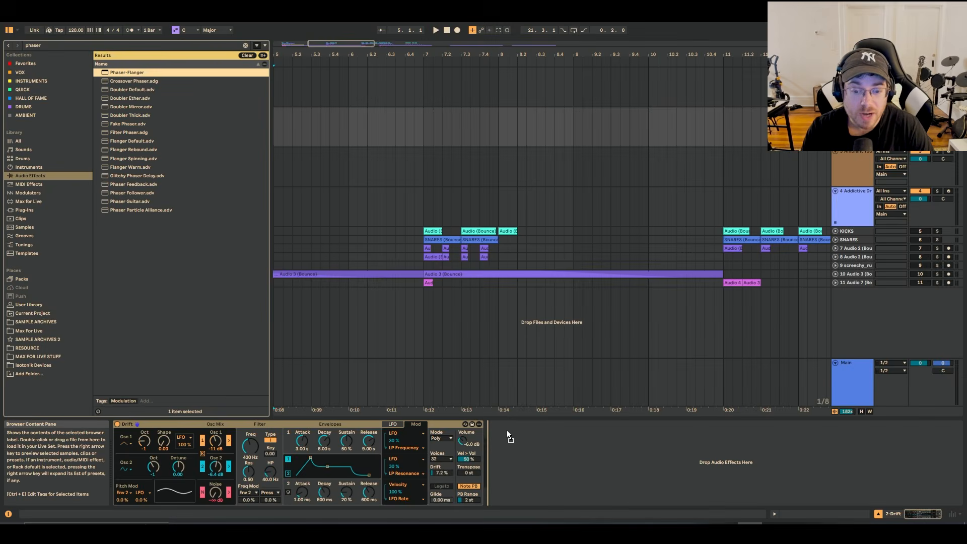
{"action": "left_click_drag", "start_coordinate": [507, 434], "coordinate": [510, 435]}
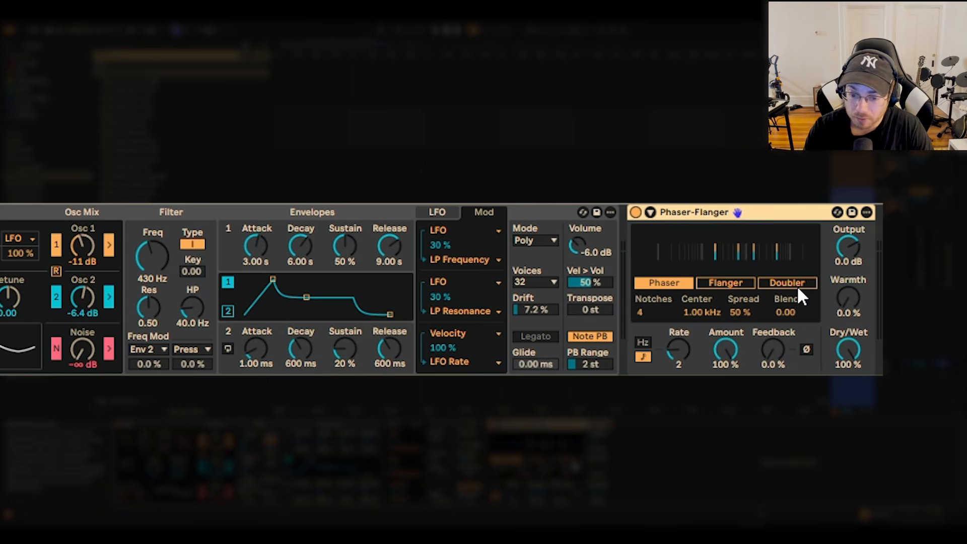
Switch Phaser-Flanger to Doubler mode with a time of 40.0 ms, and set Warmth and Dry/Wet to 100%.
{"action": "left_click", "coordinate": [797, 289]}
{"action": "left_click_drag", "start_coordinate": [848, 298], "coordinate": [841, 300]}
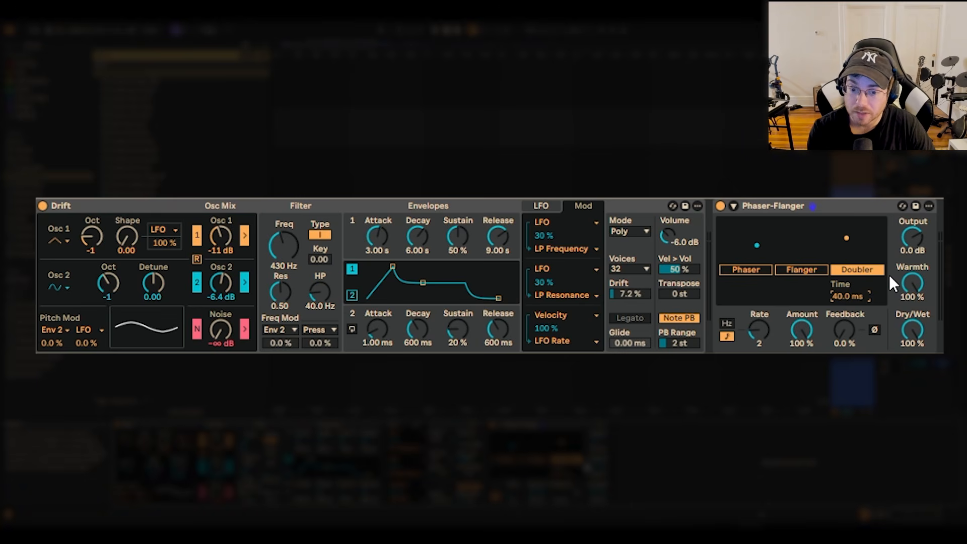
{"action": "mouse_move", "coordinate": [912, 330]}
{"action": "left_mouse_down"}
{"action": "mouse_move", "coordinate": [912, 364]}
{"action": "mouse_move", "coordinate": [904, 328]}
{"action": "left_mouse_up"}
Group Phaser-Flanger into an Audio Effect Rack and show the rack's chain list.
{"action": "left_click", "coordinate": [841, 207]}
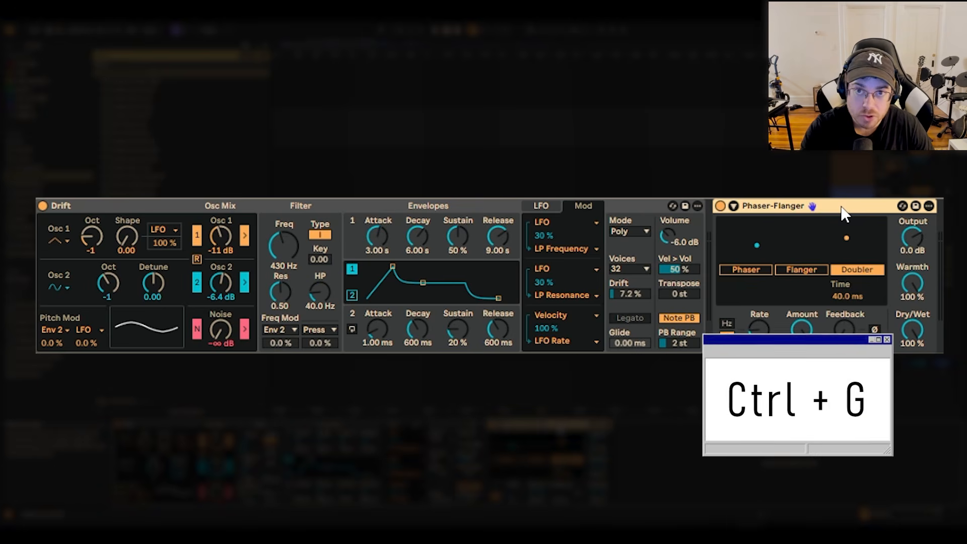
{"action": "key", "text": "ctrl+g"}
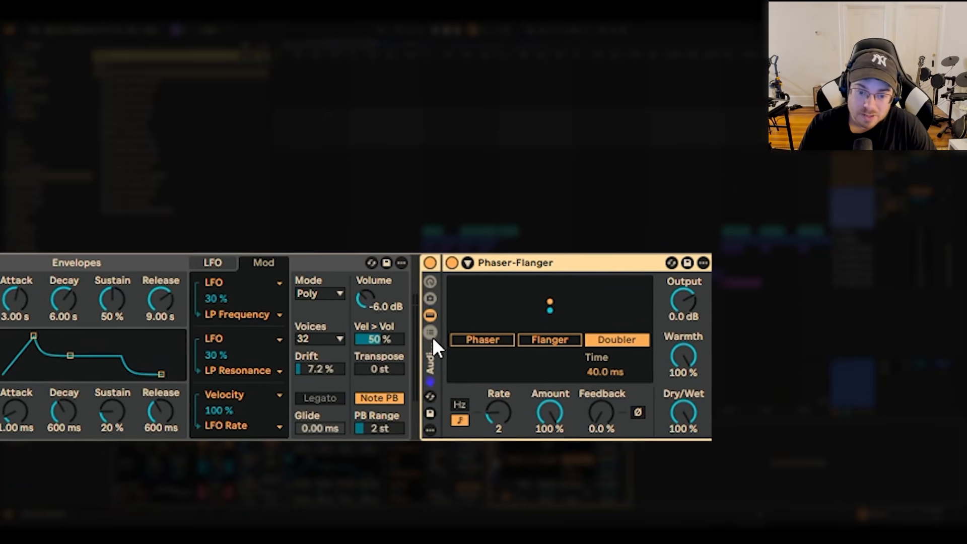
{"action": "left_click", "coordinate": [437, 331]}
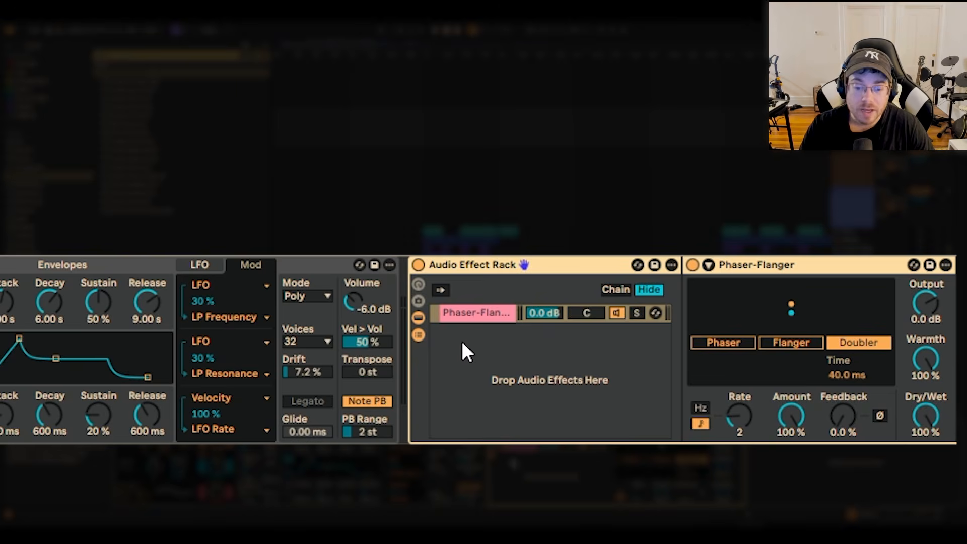
Create an empty chain named "Dry" in the rack and place it above the Phaser-Flanger chain.
{"action": "right_click", "coordinate": [465, 343]}
{"action": "left_click", "coordinate": [479, 354]}
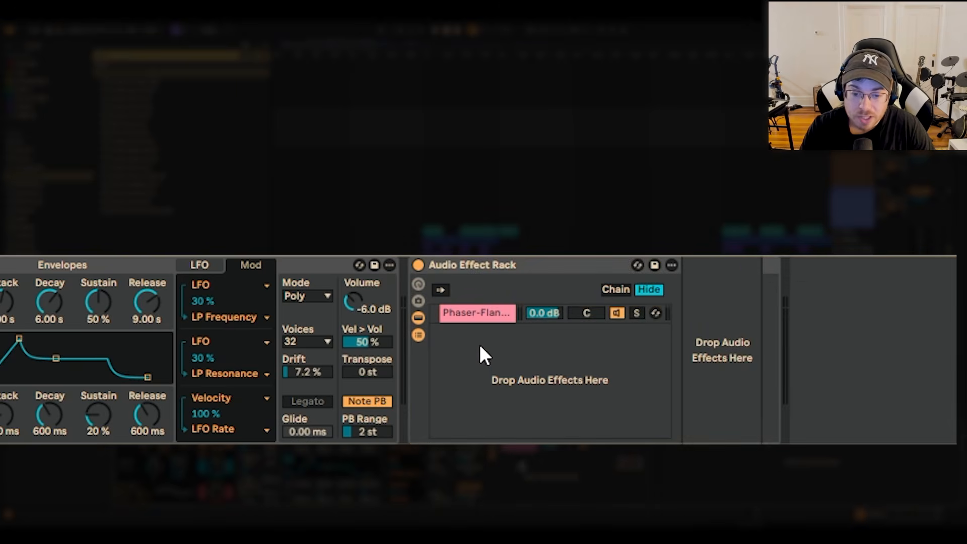
{"action": "key", "text": "ctrl+r"}
{"action": "type", "text": "D"}
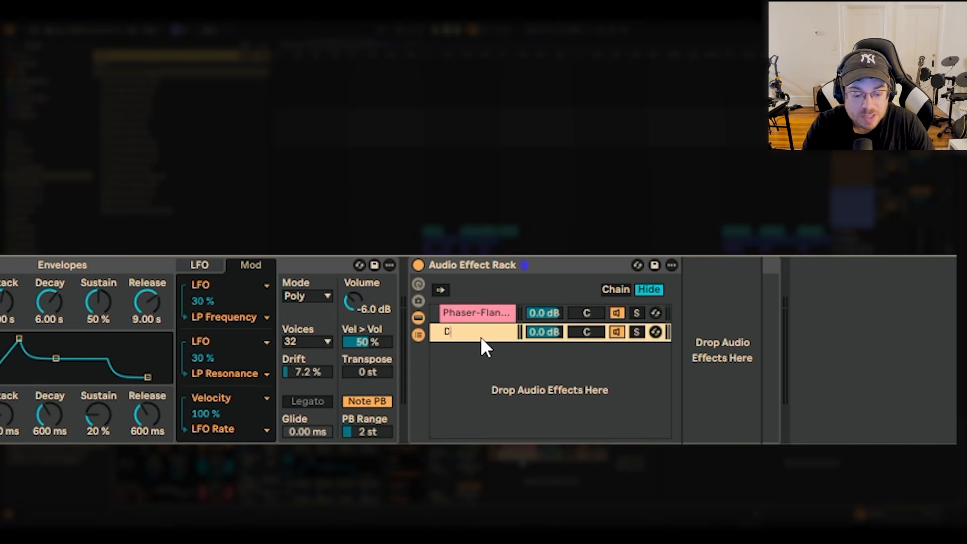
{"action": "type", "text": "ry"}
{"action": "key", "text": "Return"}
{"action": "left_click_drag", "start_coordinate": [485, 305], "coordinate": [485, 308]}
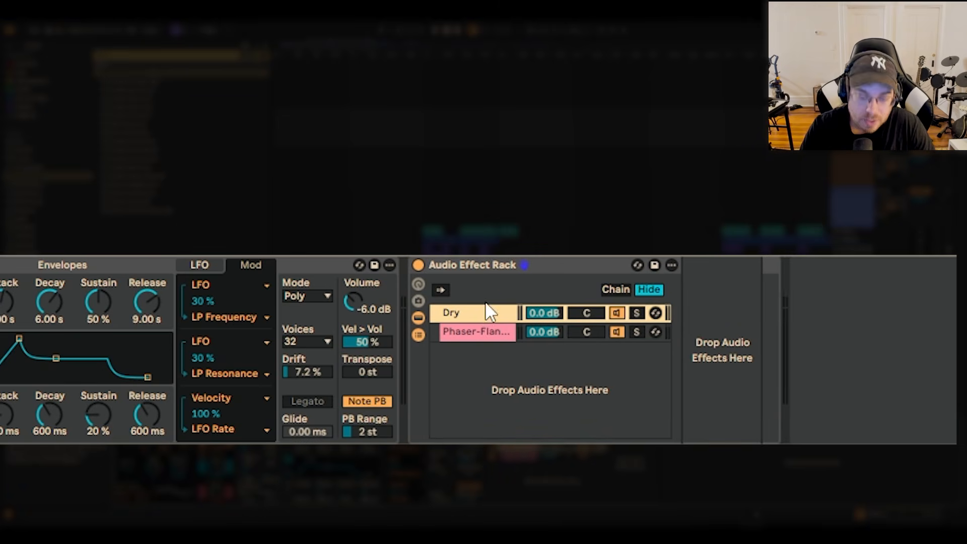
Add Grain Delay to the Audio Effect Rack as a new chain below the Phaser-Flanger chain.
{"action": "left_click", "coordinate": [493, 330]}
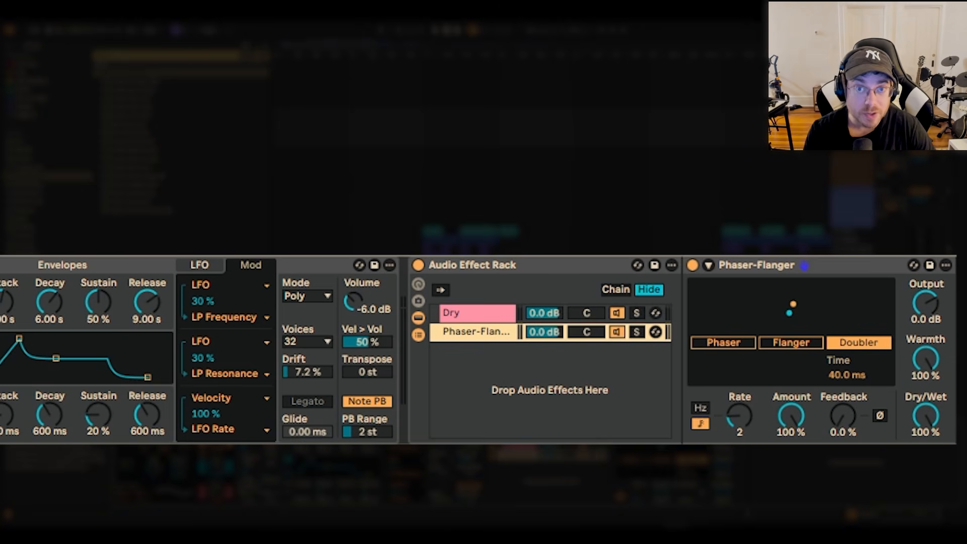
{"action": "left_click", "coordinate": [524, 264]}
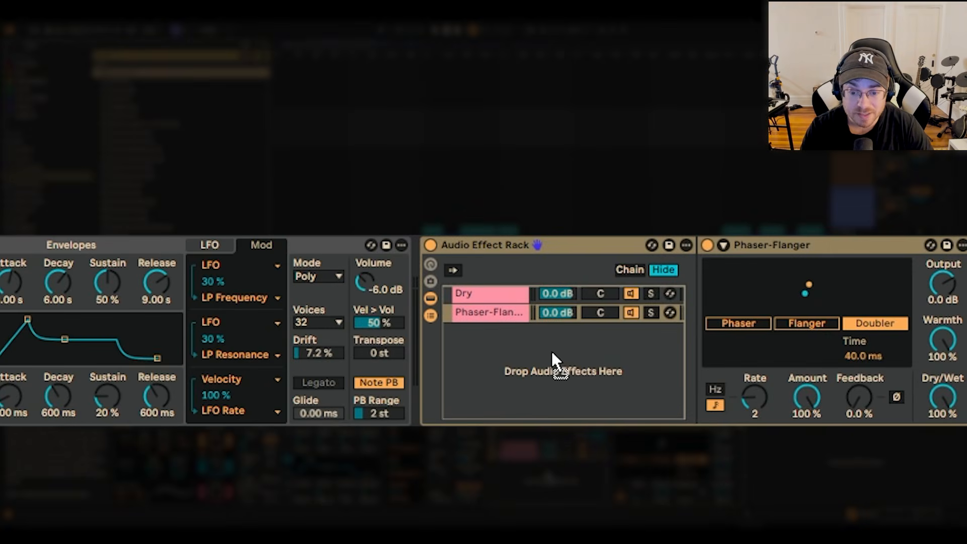
{"action": "left_click_drag", "start_coordinate": [552, 353], "coordinate": [545, 379]}
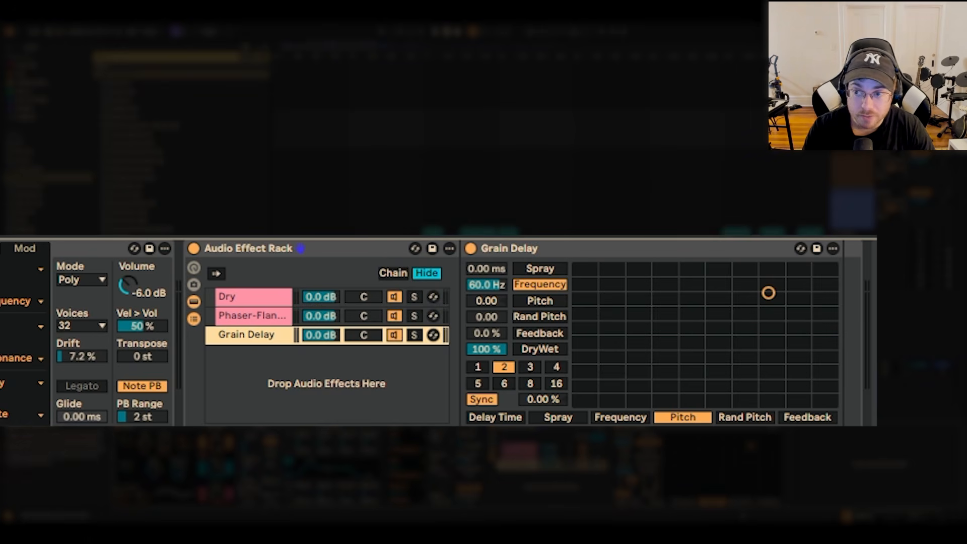
Set Grain Delay's Spray to 260 ms and its Feedback to 30%.
{"action": "left_click", "coordinate": [493, 269]}
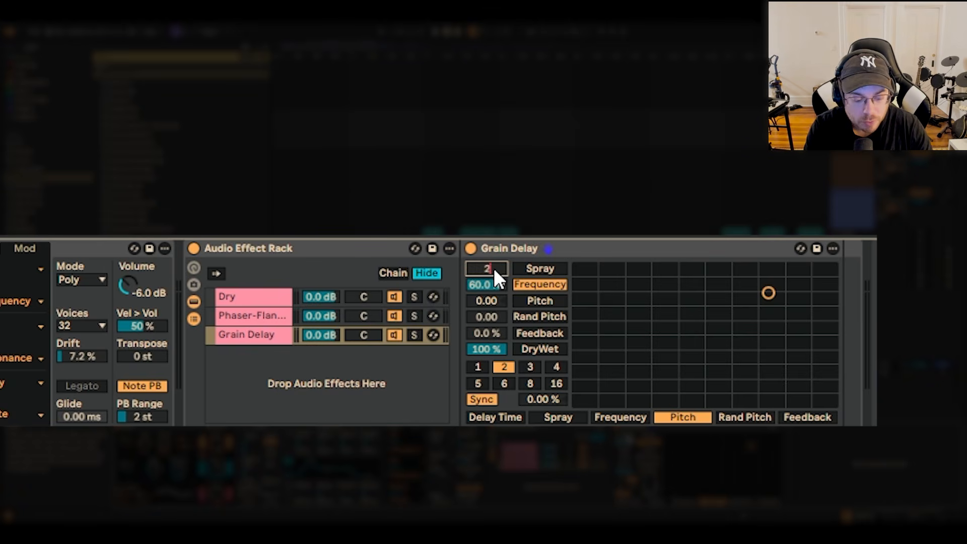
{"action": "left_click", "coordinate": [494, 334]}
{"action": "type", "text": "30"}
{"action": "key", "text": "Return"}
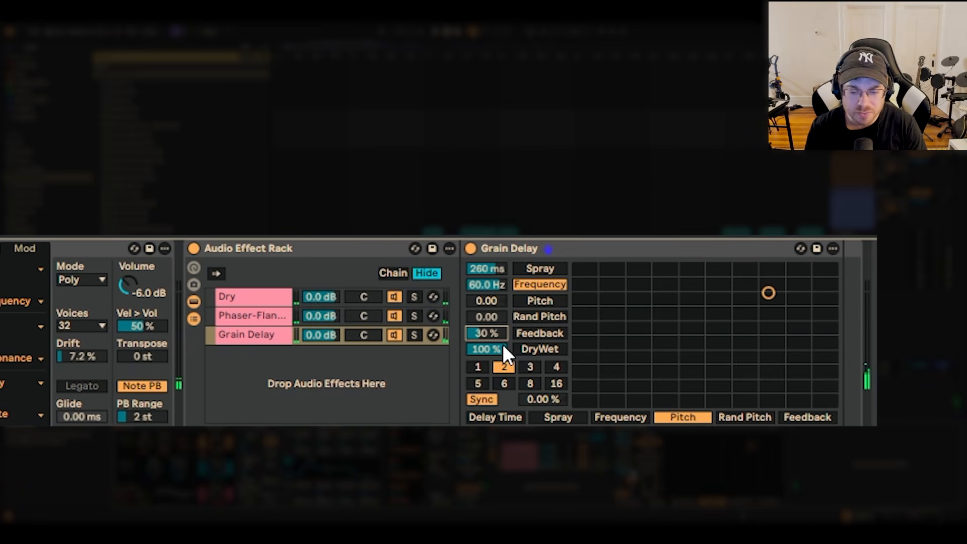
{"action": "left_click", "coordinate": [548, 249]}
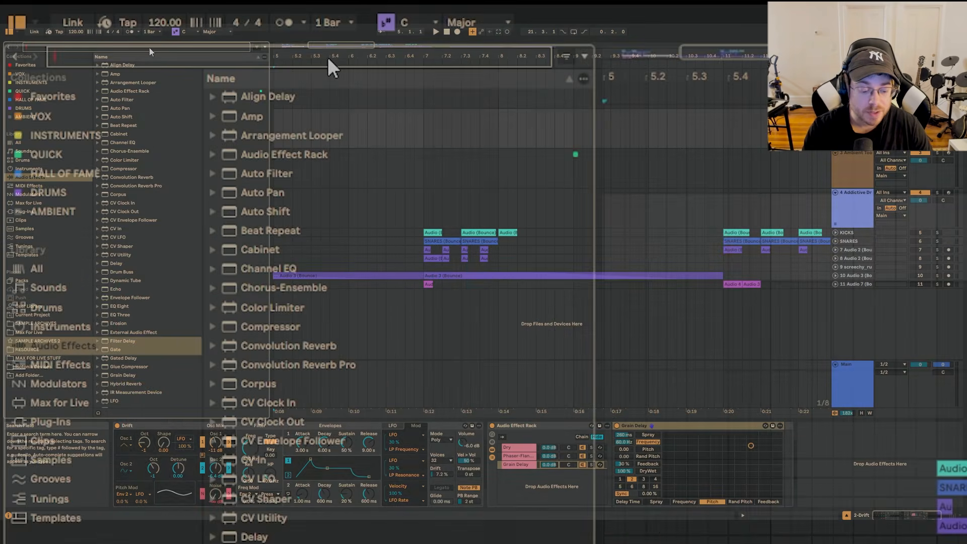
{"action": "type", "text": "large space chorus"}
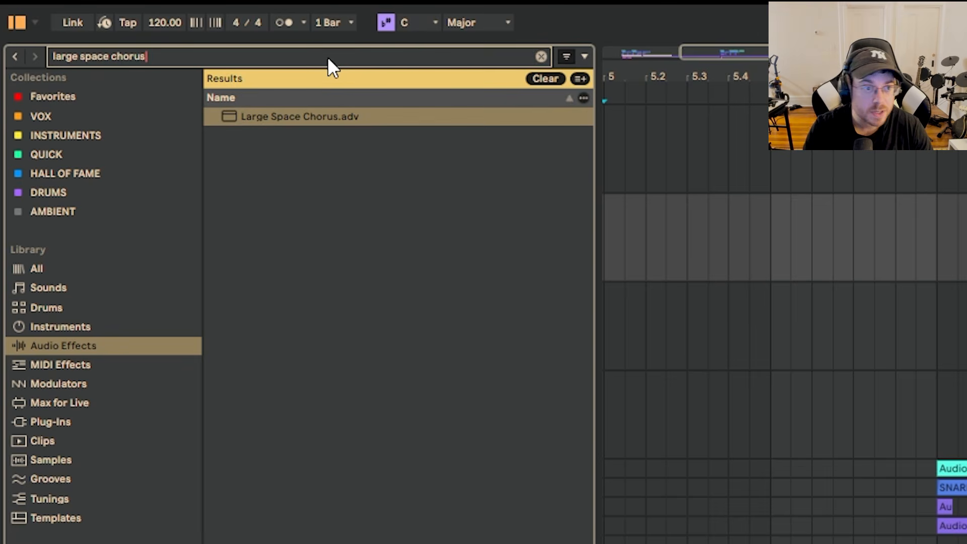
{"action": "left_click", "coordinate": [331, 116]}
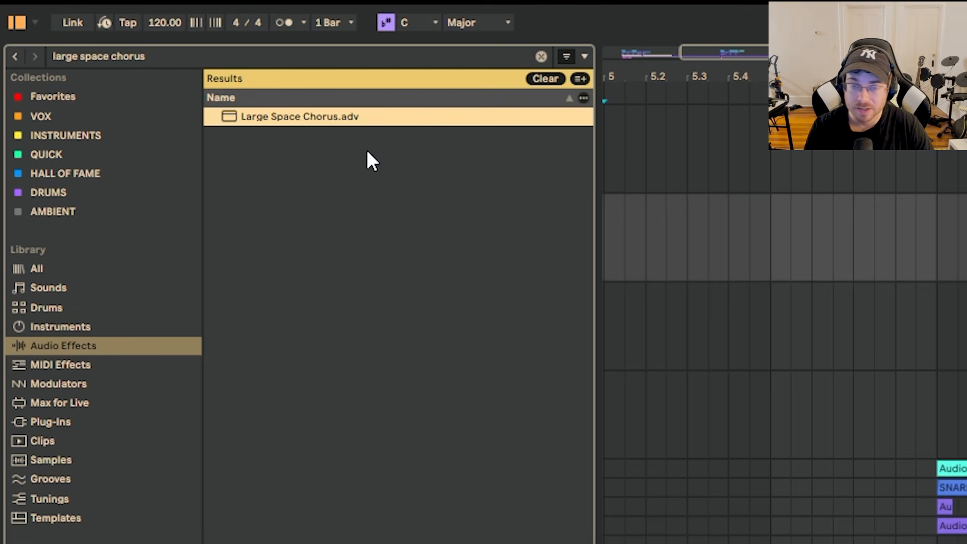
{"action": "left_click", "coordinate": [538, 56]}
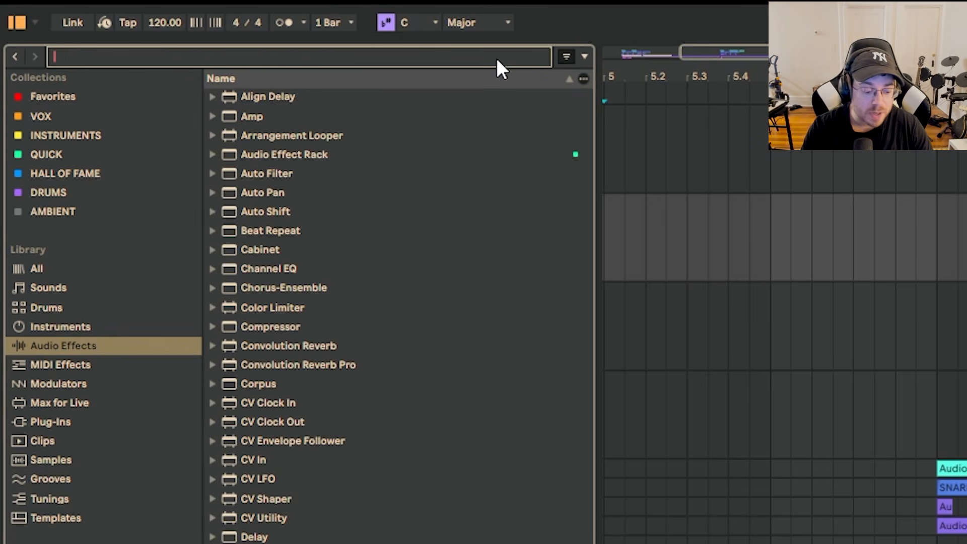
Search the audio effects for "steady" and add the Steady Space preset as a new chain below Grain Delay in the rack.
{"action": "type", "text": "steady"}
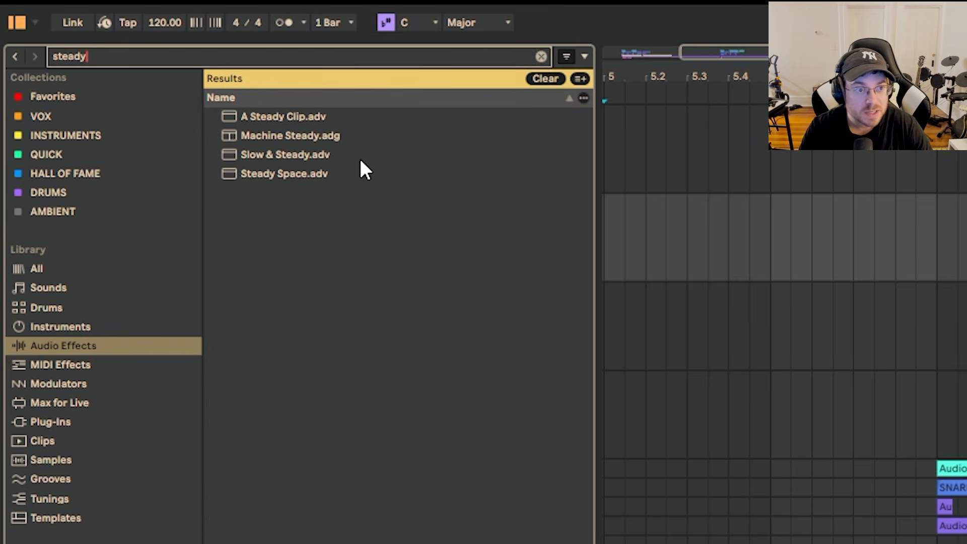
{"action": "left_click", "coordinate": [335, 180]}
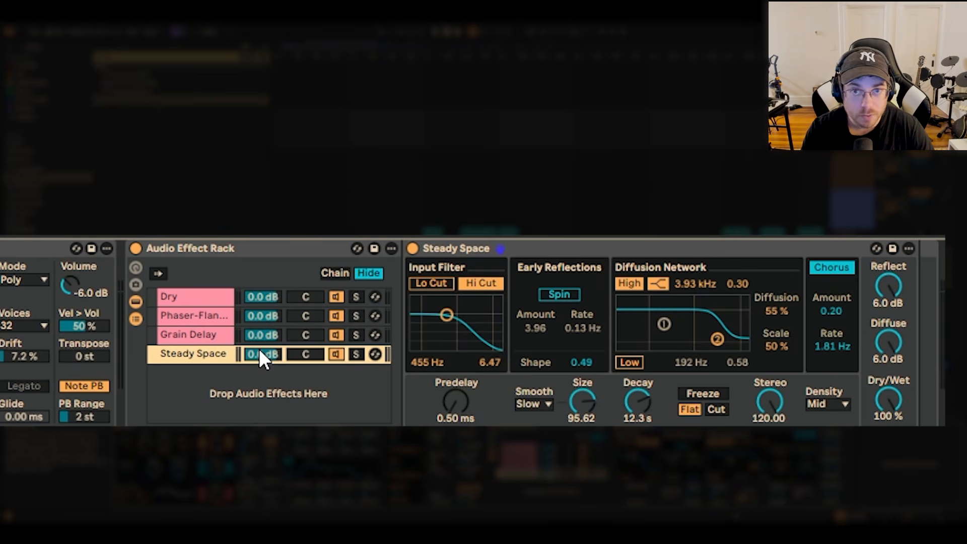
Set the volume of the Dry and Phaser-Flanger chains to -5 dB and of the Grain Delay and Steady Space chains to -10 dB.
{"action": "left_click", "coordinate": [271, 296]}
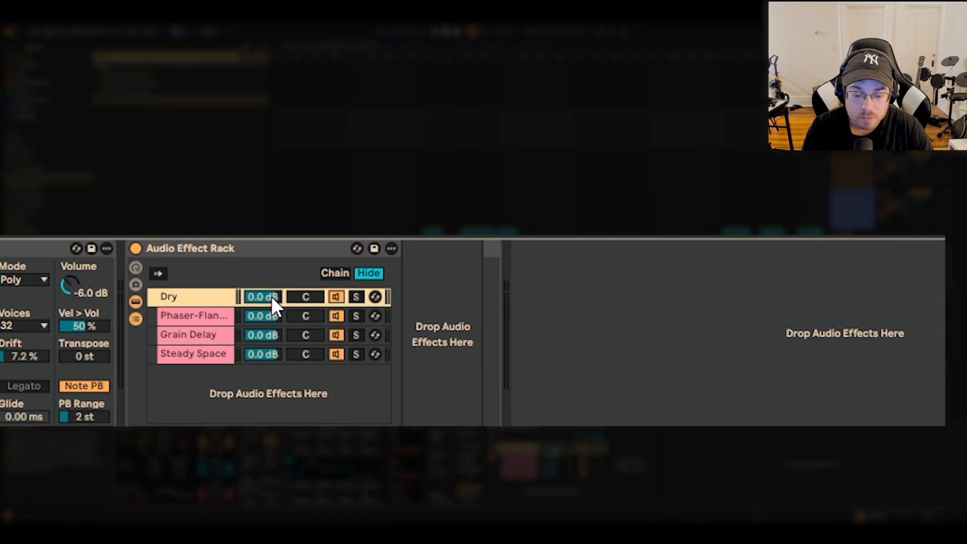
{"action": "type", "text": "-5"}
{"action": "key", "text": "Return"}
{"action": "left_click", "coordinate": [261, 317]}
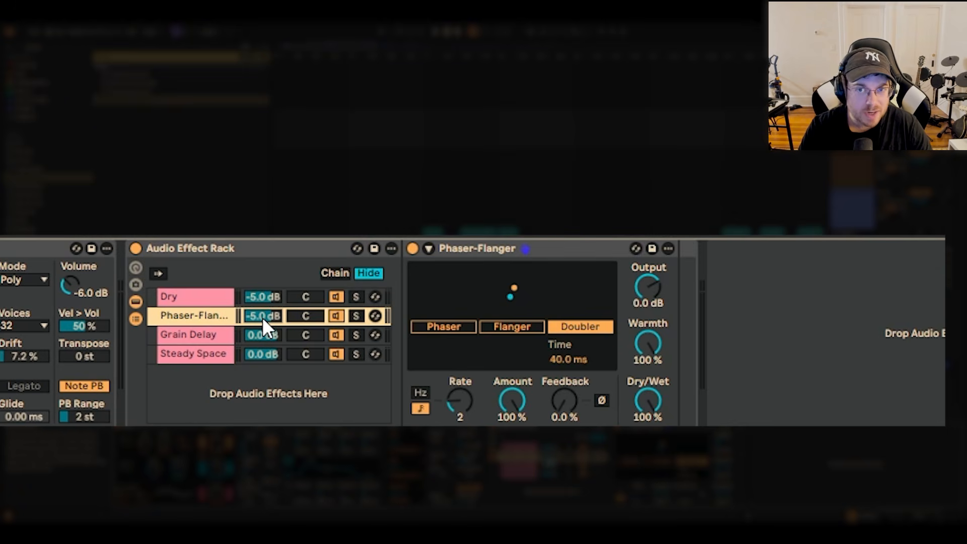
{"action": "left_click", "coordinate": [260, 333]}
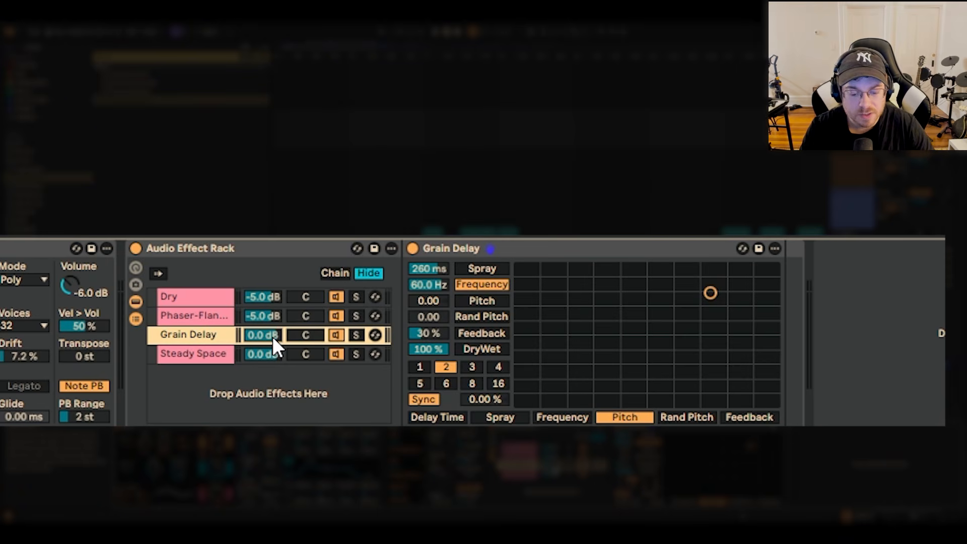
{"action": "type", "text": "6"}
{"action": "key", "text": "Return"}
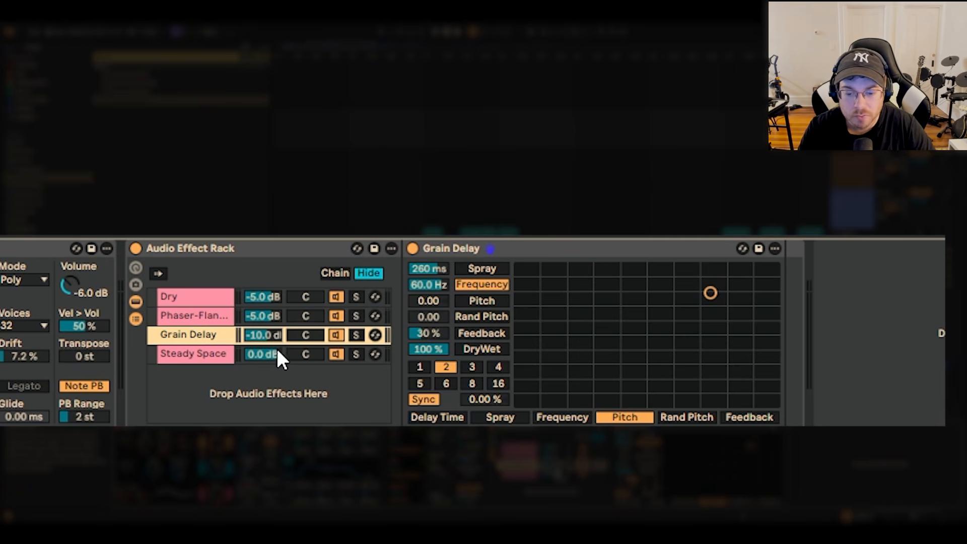
{"action": "left_click", "coordinate": [276, 348]}
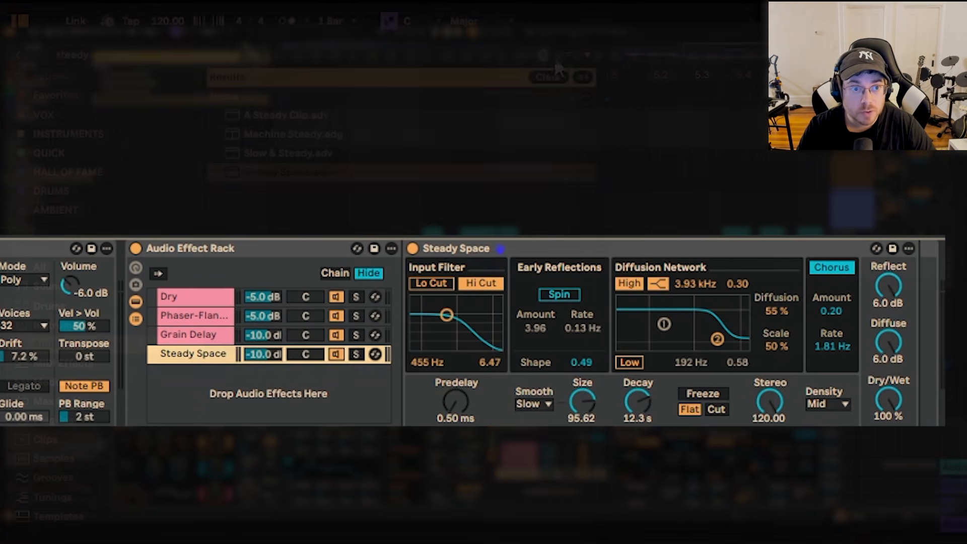
Search the audio effects for "utili", add Utility after the Audio Effect Rack, and set its Gain to -10 dB.
{"action": "left_click", "coordinate": [548, 56]}
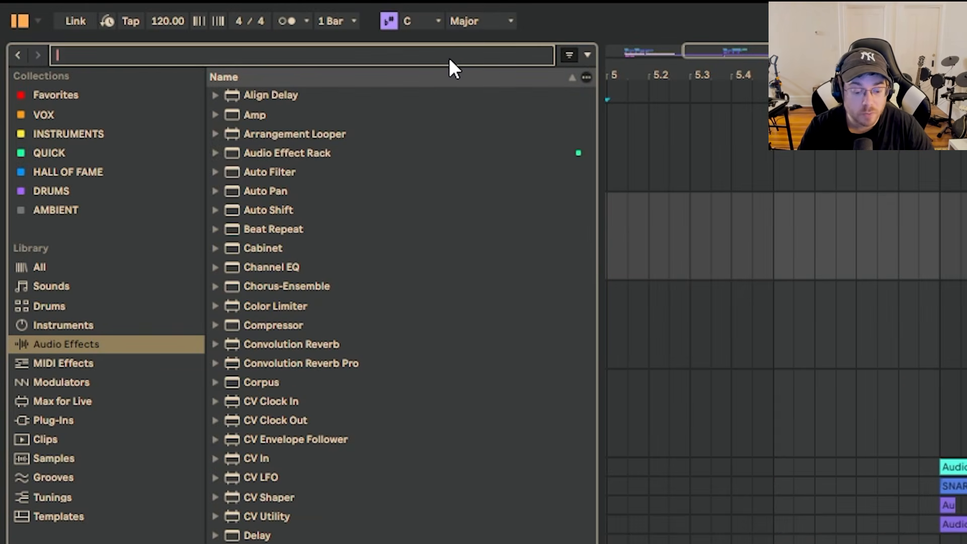
{"action": "type", "text": "utili"}
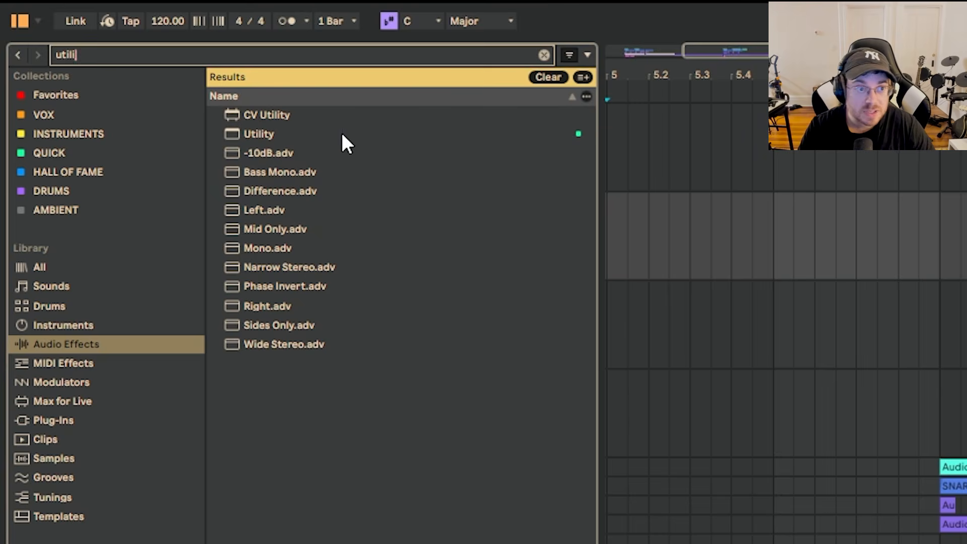
{"action": "left_click", "coordinate": [277, 132]}
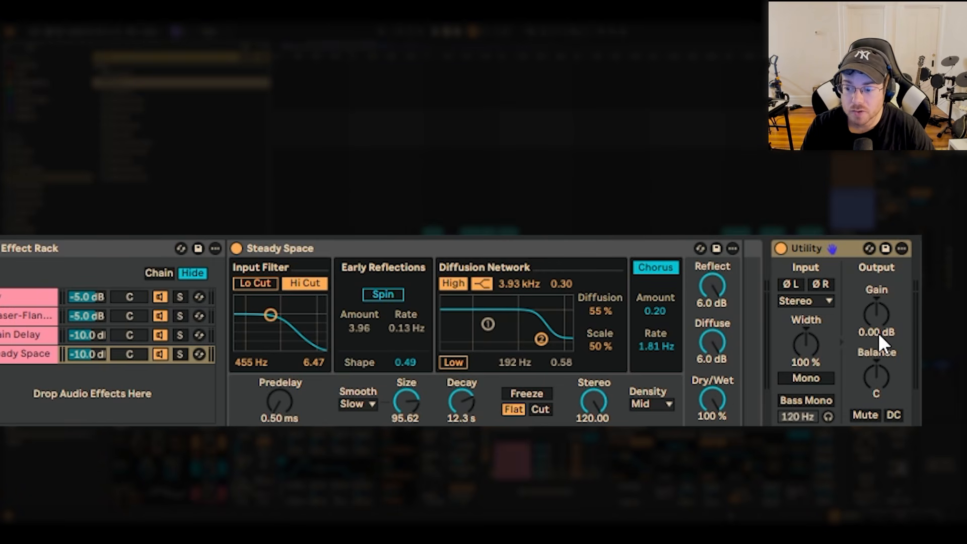
{"action": "left_click", "coordinate": [864, 334]}
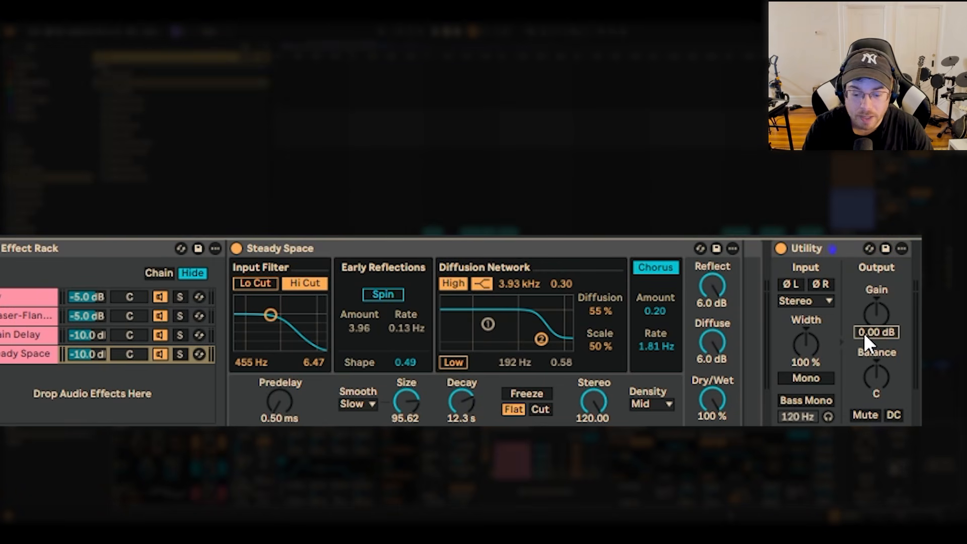
{"action": "type", "text": "-10"}
{"action": "key", "text": "Return"}
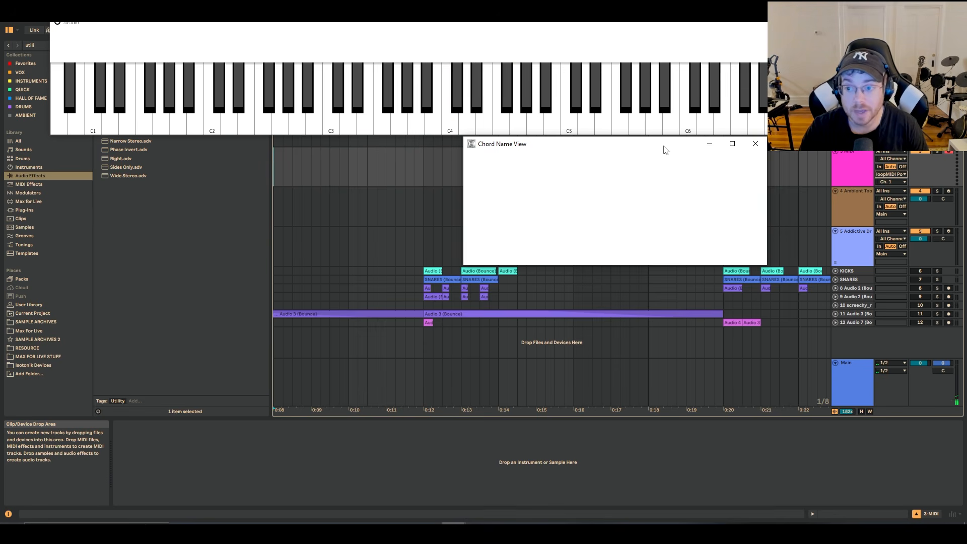
Place a copy of the rack's Steady Space reverb after Utility on the Drift track.
{"action": "left_click", "coordinate": [851, 132]}
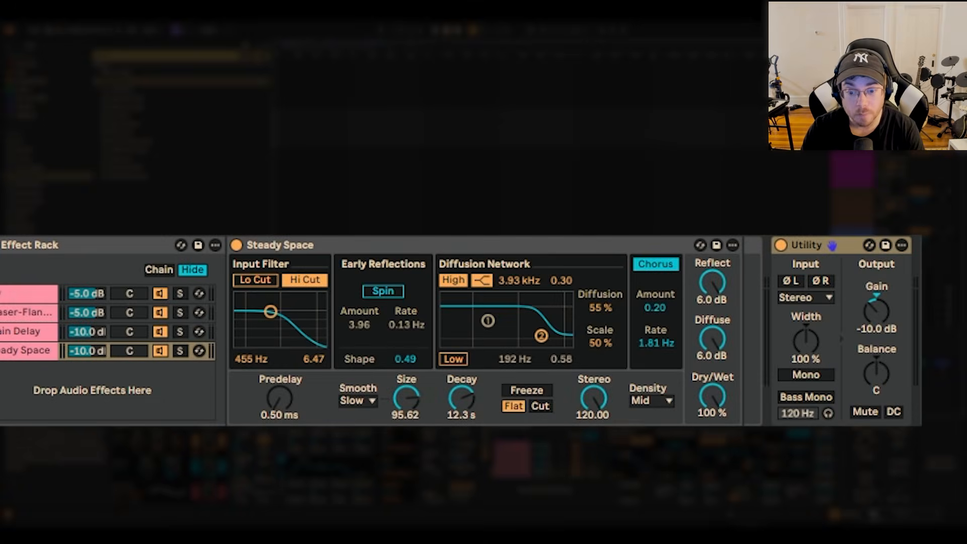
{"action": "left_click", "coordinate": [325, 244]}
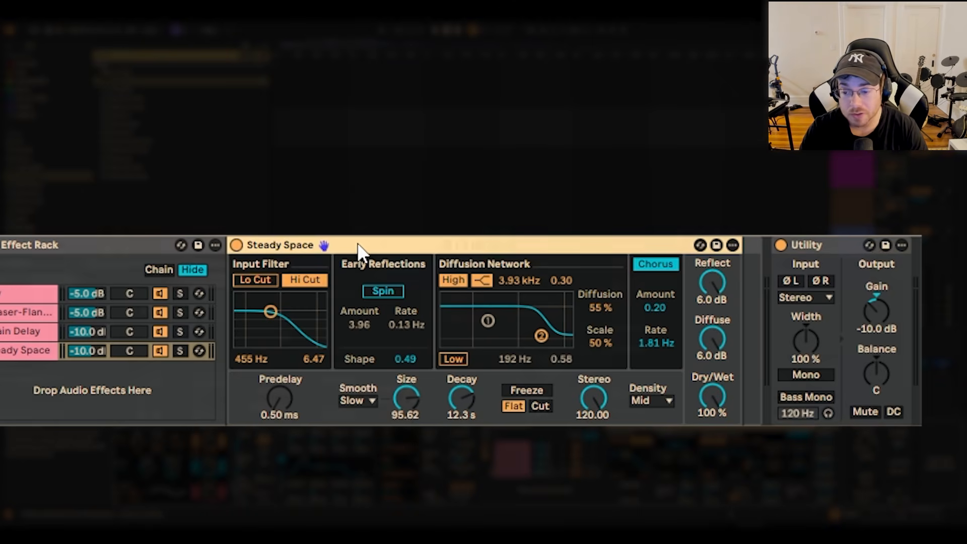
{"action": "left_click_drag", "start_coordinate": [359, 243], "coordinate": [696, 293]}
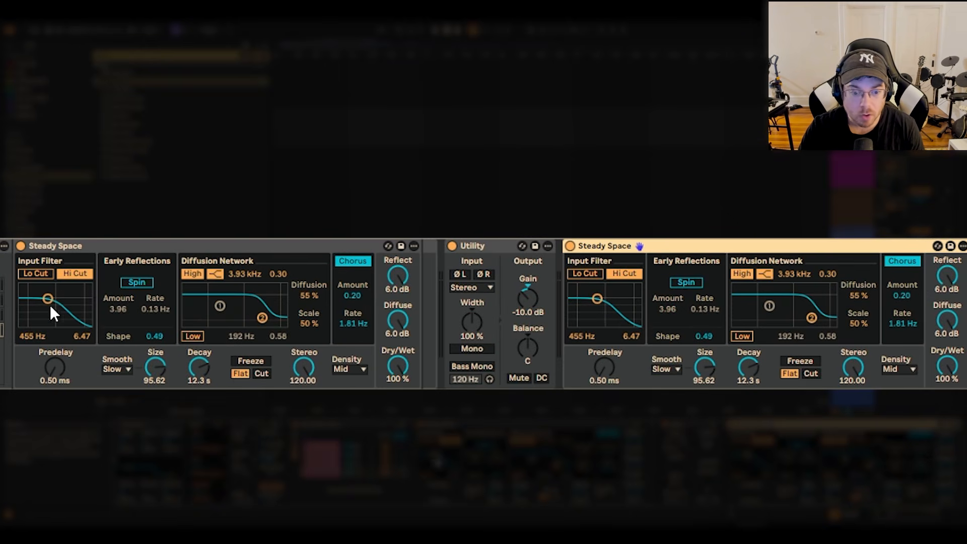
Group all devices of the Drift track, from Drift to the second Steady Space, into an Instrument Rack and show its chain list.
{"action": "left_click", "coordinate": [333, 425]}
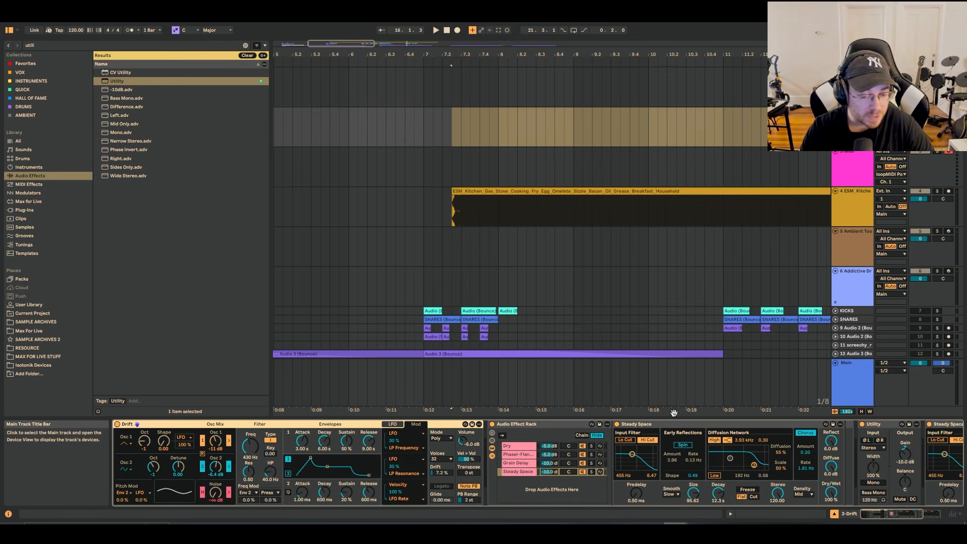
{"action": "left_click", "coordinate": [572, 424]}
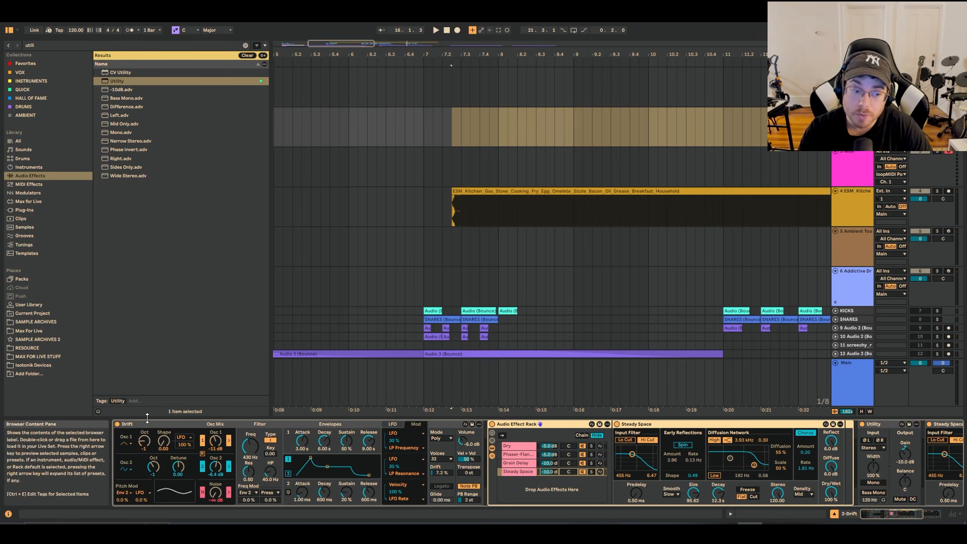
{"action": "key", "text": "Left"}
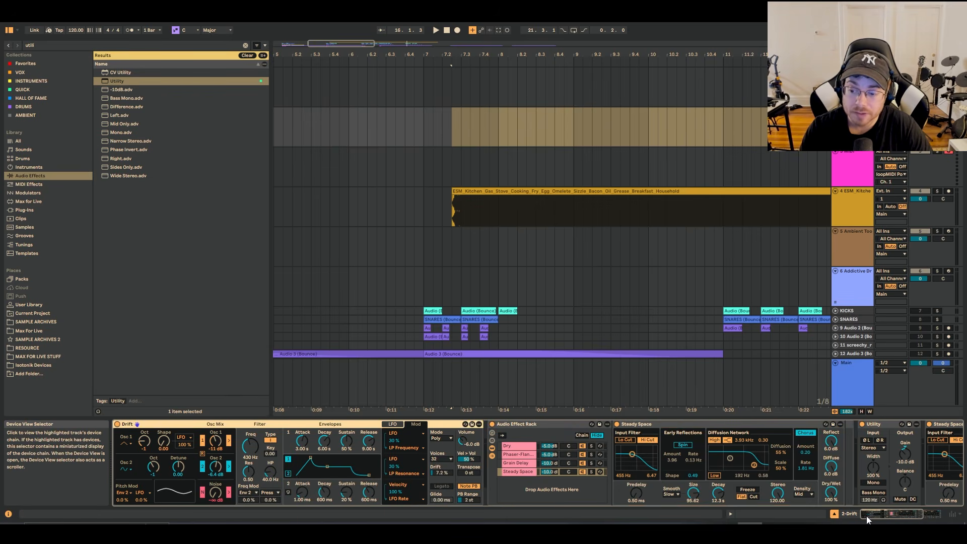
{"action": "left_click_drag", "start_coordinate": [875, 514], "coordinate": [908, 514]}
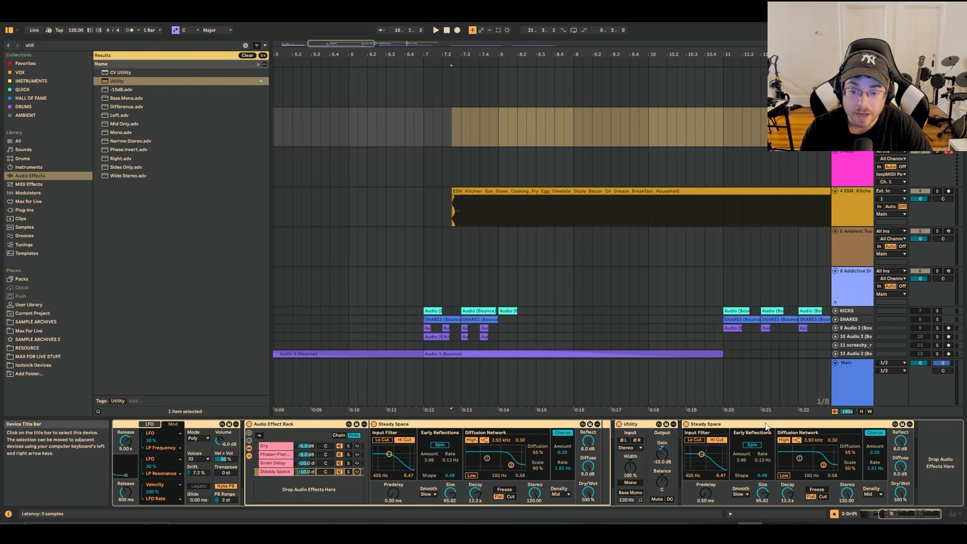
{"action": "left_click_drag", "start_coordinate": [911, 513], "coordinate": [827, 513]}
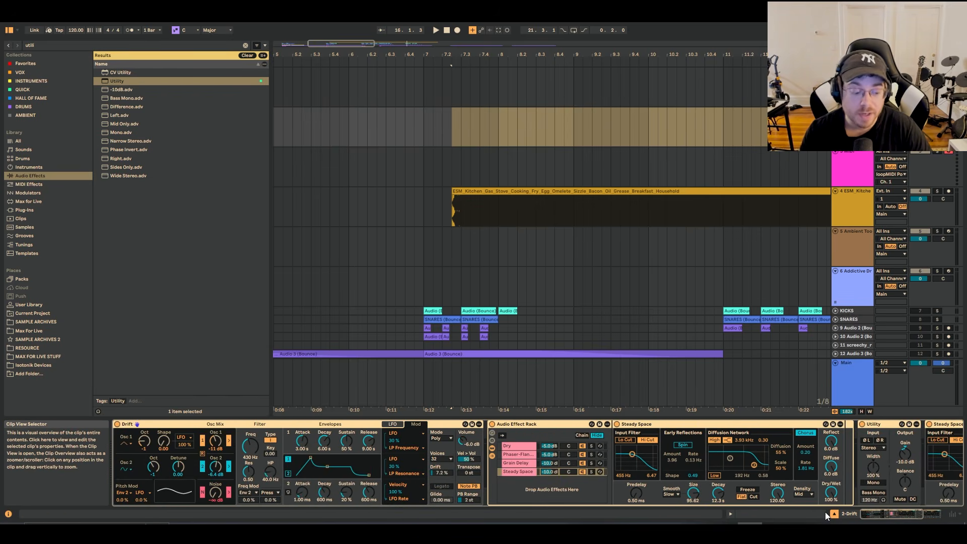
{"action": "key", "text": "ctrl+g"}
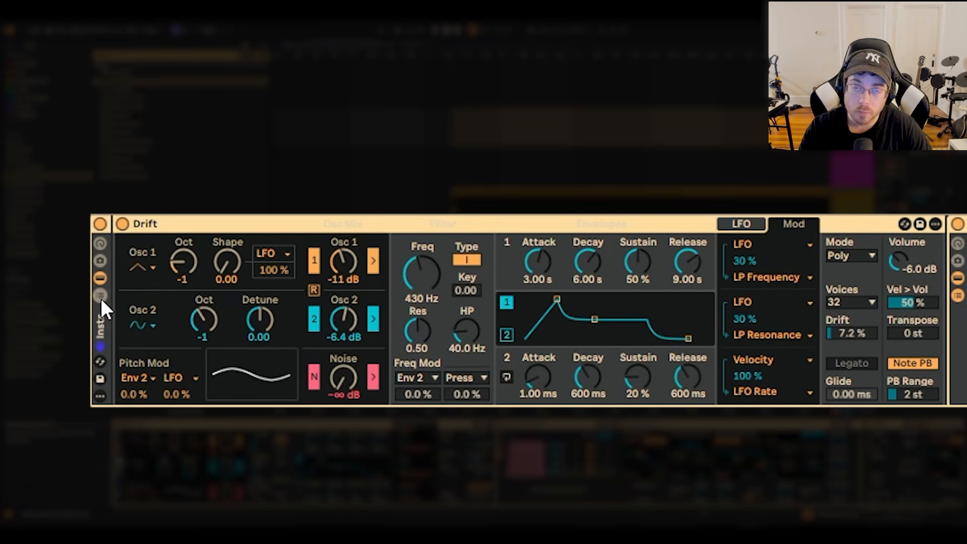
{"action": "left_click", "coordinate": [101, 297]}
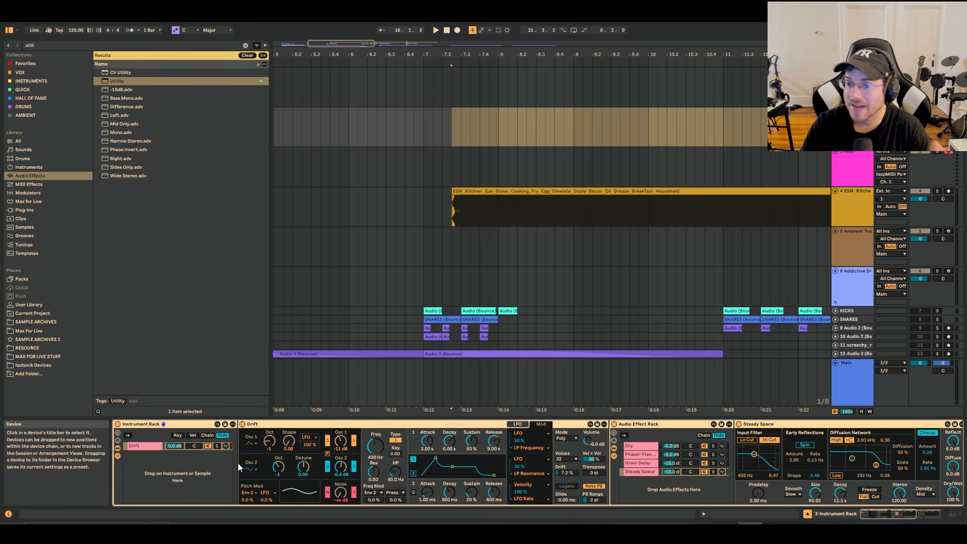
Play the kitchen sizzle clip on its soloed track and reselect the Instrument Rack track.
{"action": "left_click", "coordinate": [916, 199]}
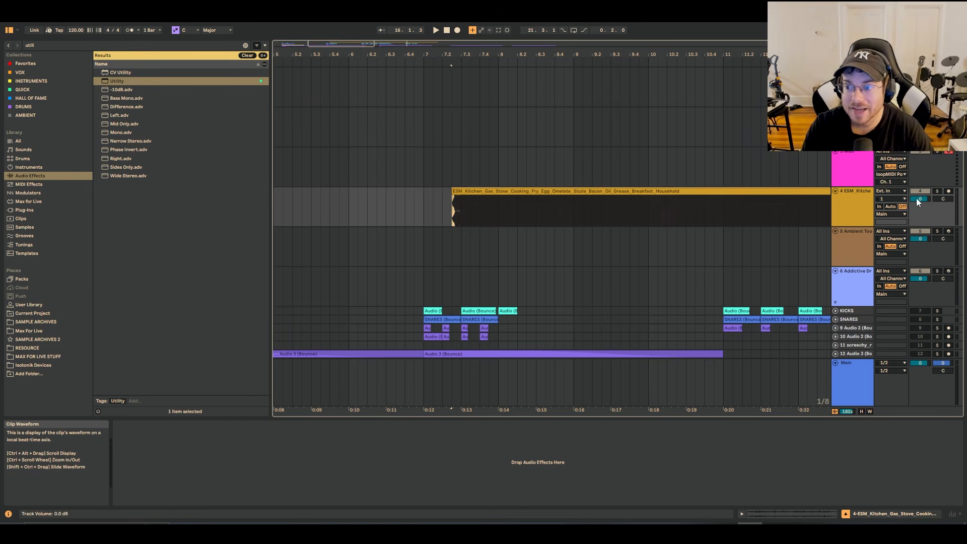
{"action": "left_click", "coordinate": [760, 190]}
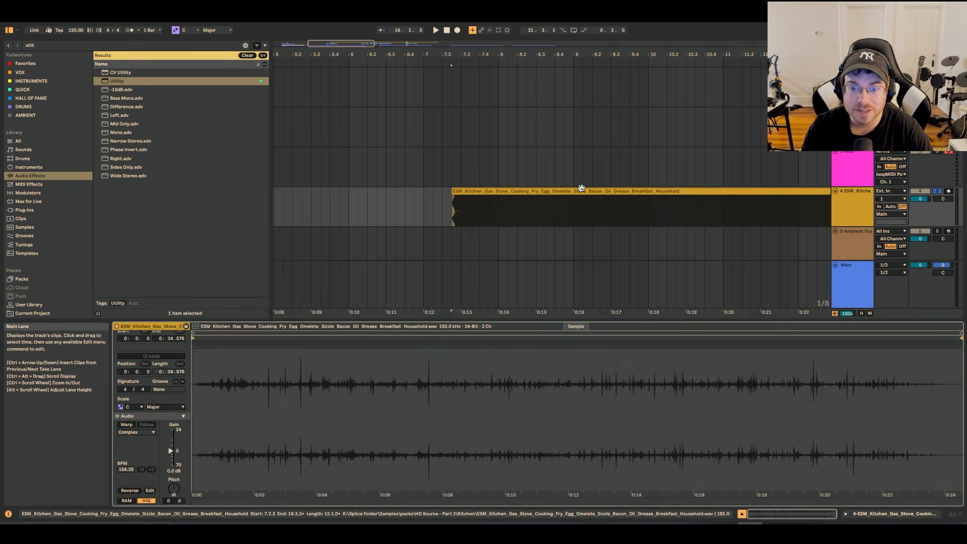
{"action": "key", "text": "space"}
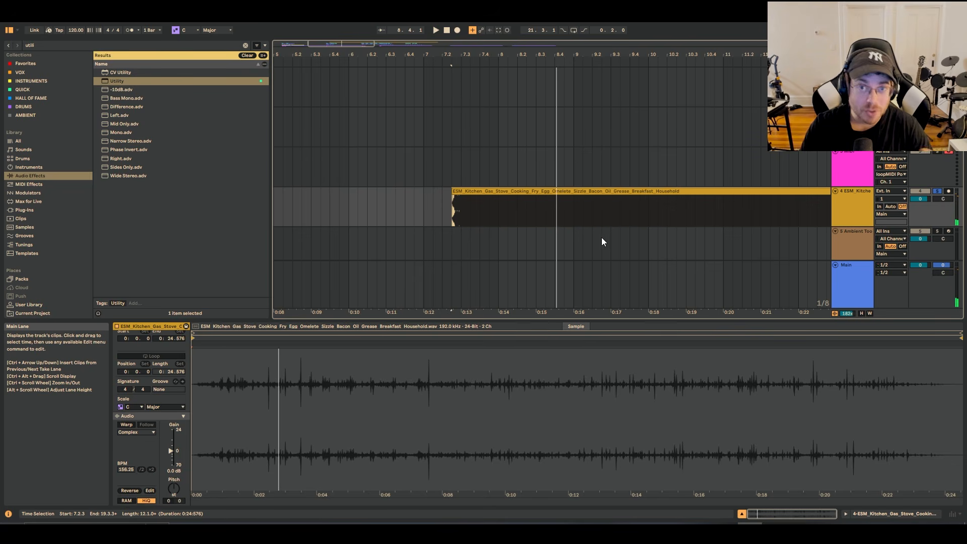
{"action": "left_click", "coordinate": [851, 112]}
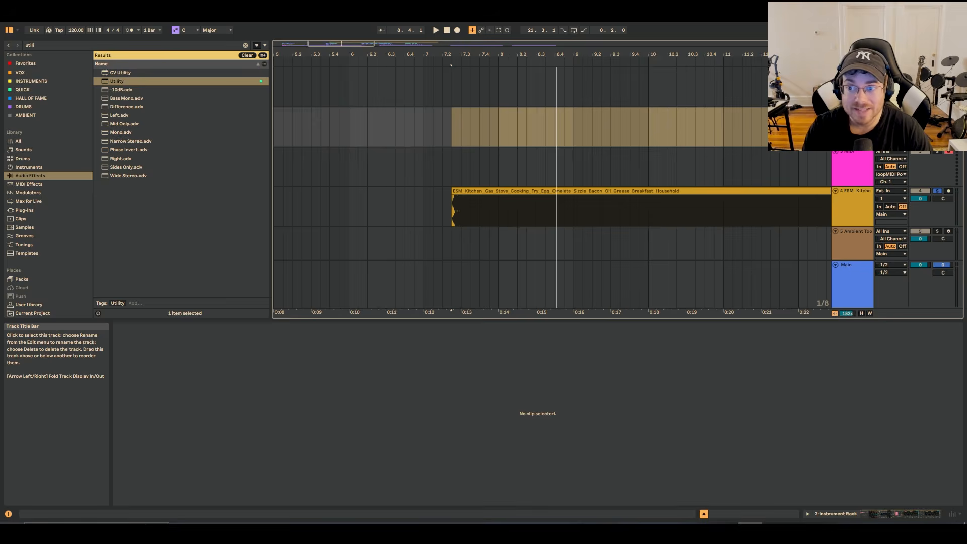
Add the kitchen sizzle clip to the Instrument Rack as a second chain and loop its sample with Fade 100% and Loop 51.6%.
{"action": "double_click", "coordinate": [851, 112]}
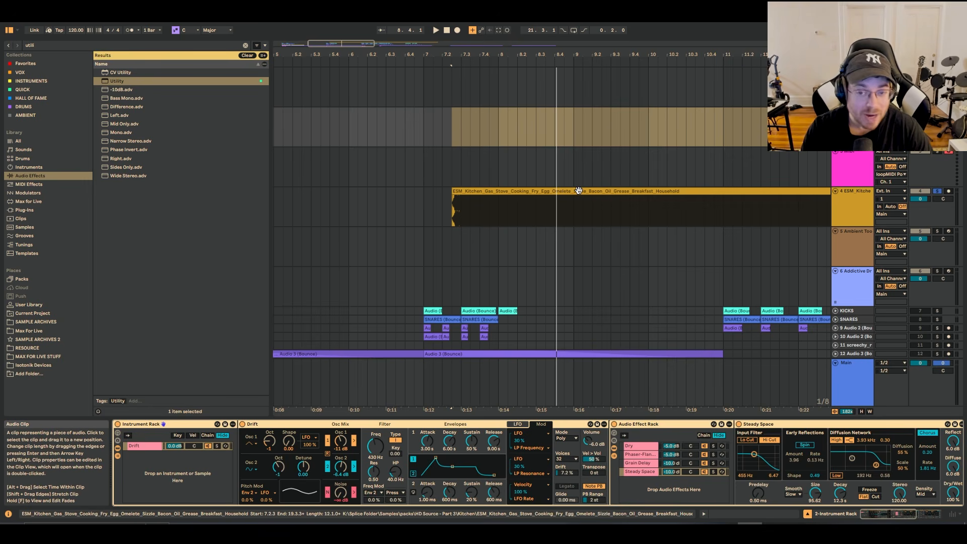
{"action": "left_click_drag", "start_coordinate": [579, 191], "coordinate": [193, 480]}
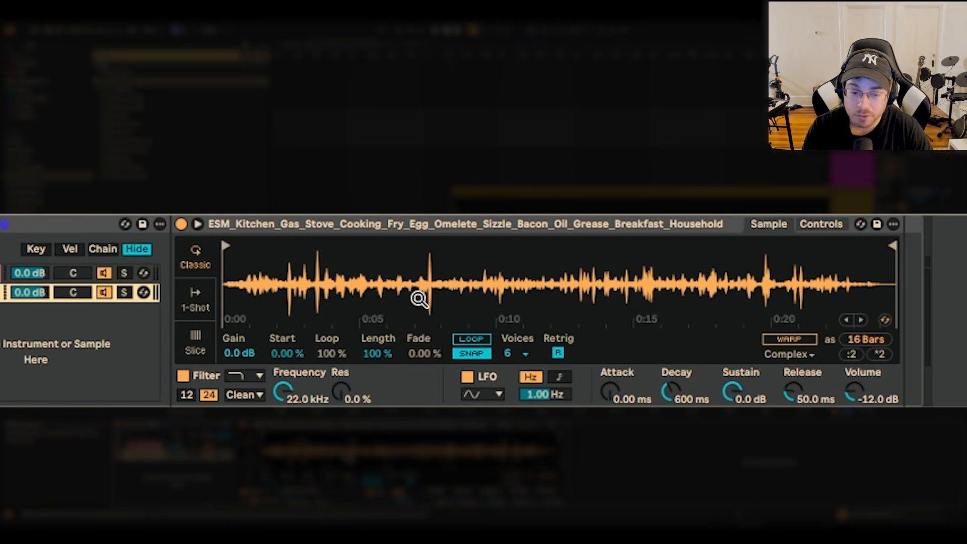
{"action": "left_click", "coordinate": [471, 338]}
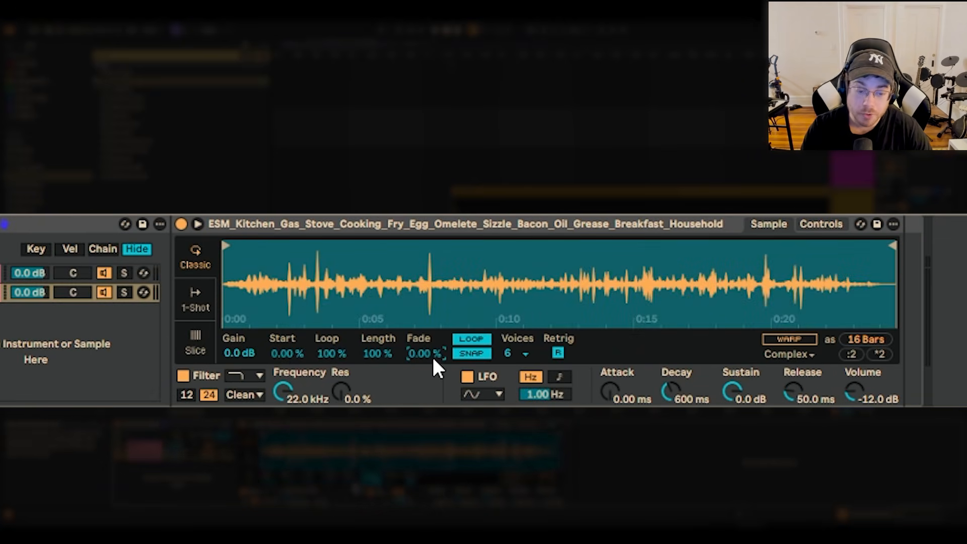
{"action": "left_click_drag", "start_coordinate": [422, 353], "coordinate": [422, 302]}
{"action": "left_click_drag", "start_coordinate": [340, 351], "coordinate": [340, 410]}
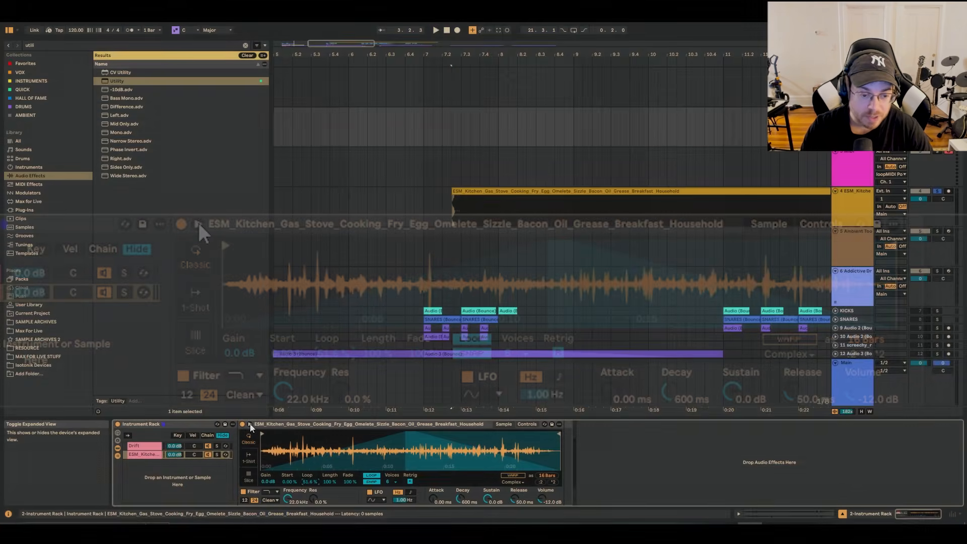
Show the kitchen sampler's expanded waveform view and play a note to audition the looped sample.
{"action": "left_click", "coordinate": [249, 424]}
{"action": "left_click", "coordinate": [254, 424]}
{"action": "key", "text": "s"}
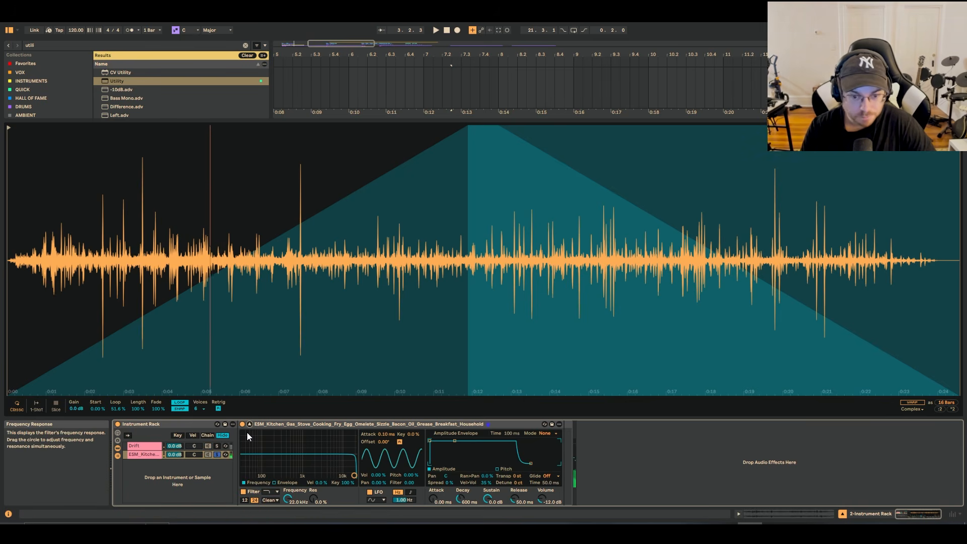
Place Redux directly after the sampler inside the kitchen sample's chain and play a note to audition it.
{"action": "left_click", "coordinate": [678, 447]}
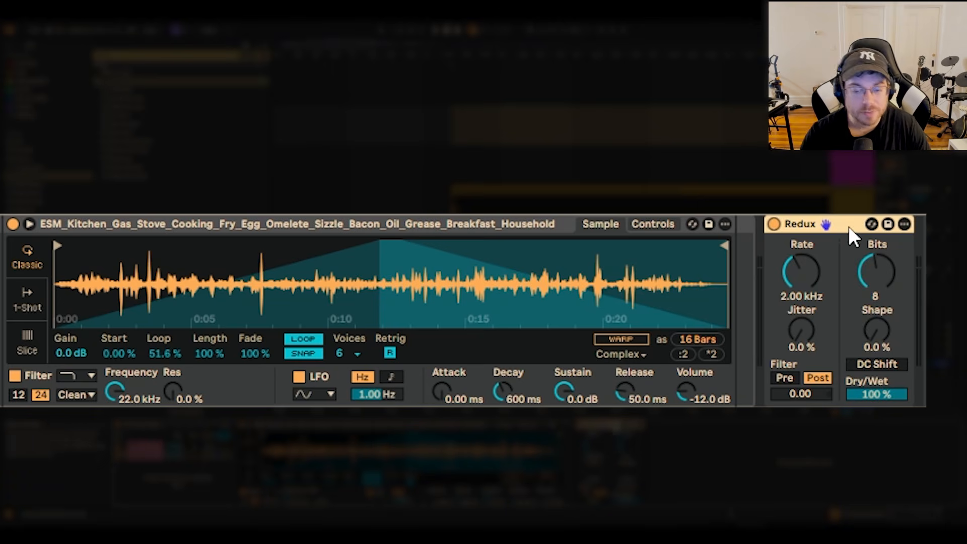
{"action": "left_click_drag", "start_coordinate": [849, 223], "coordinate": [739, 304]}
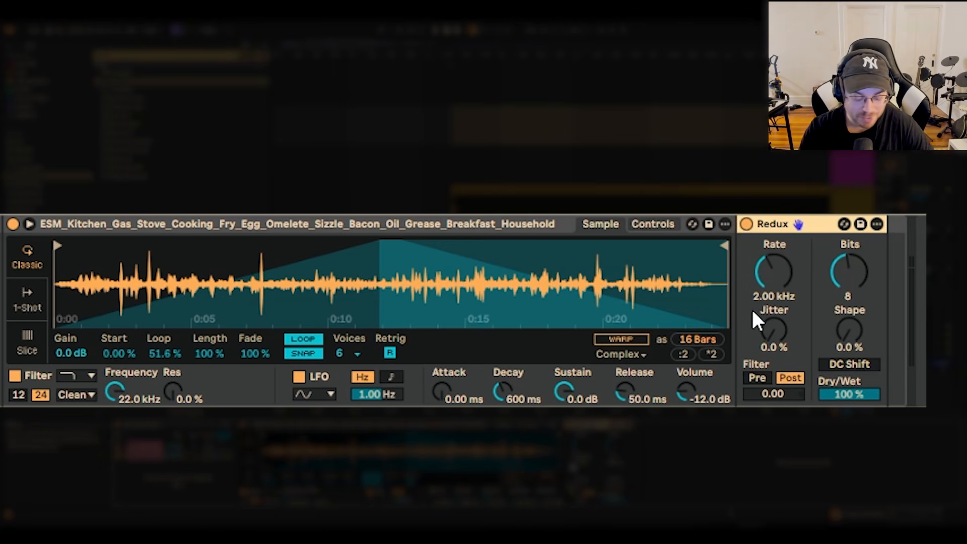
{"action": "key", "text": "a"}
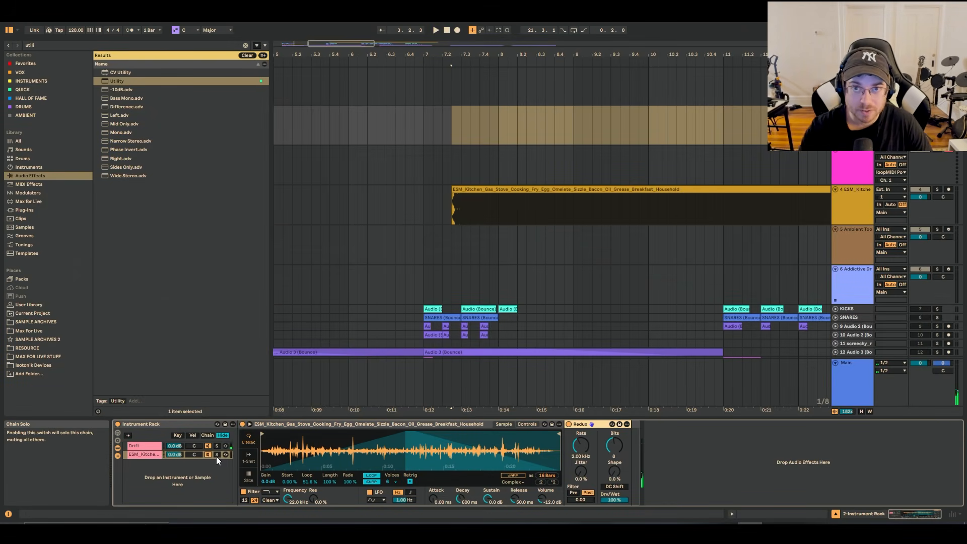
Search the audio effects for "auto" and place Auto Filter after the whole Instrument Rack.
{"action": "left_click", "coordinate": [153, 446]}
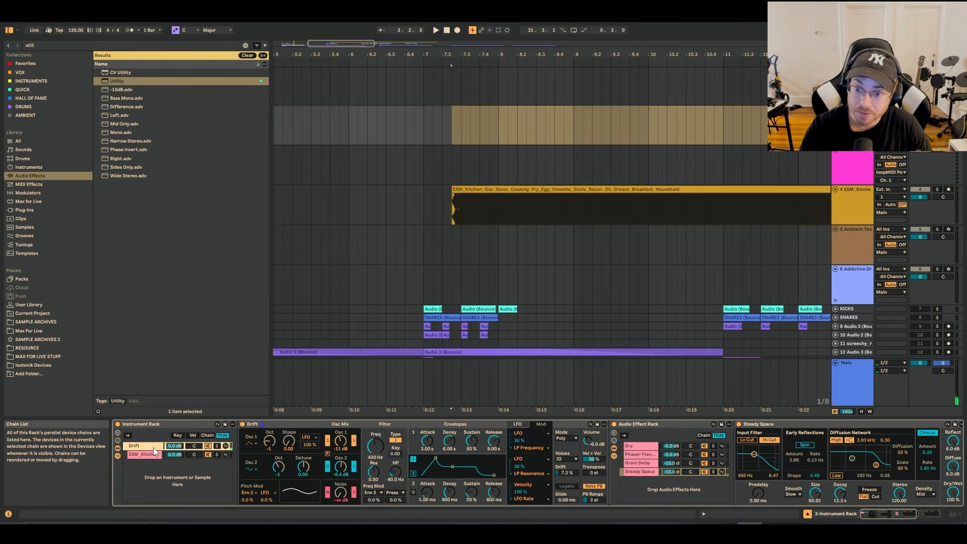
{"action": "left_click", "coordinate": [153, 453]}
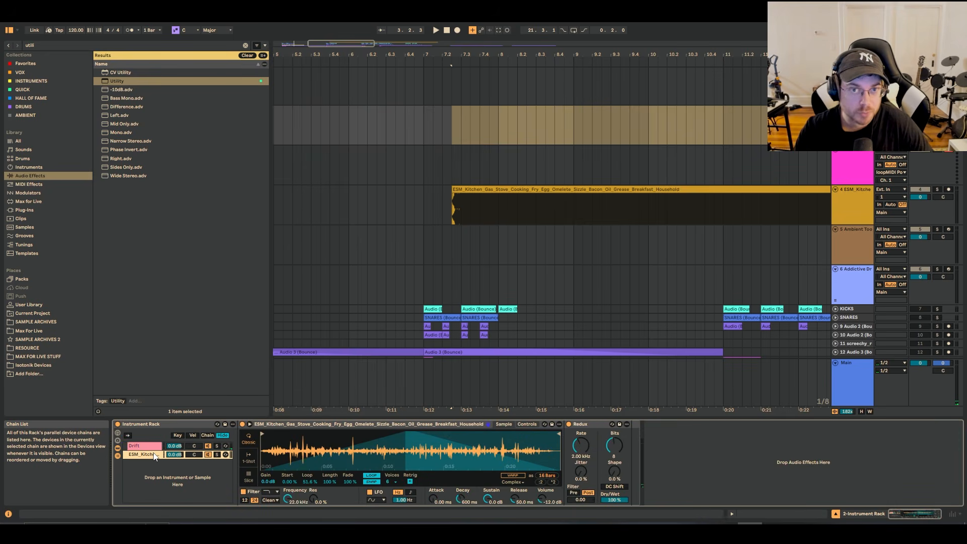
{"action": "left_click", "coordinate": [245, 46]}
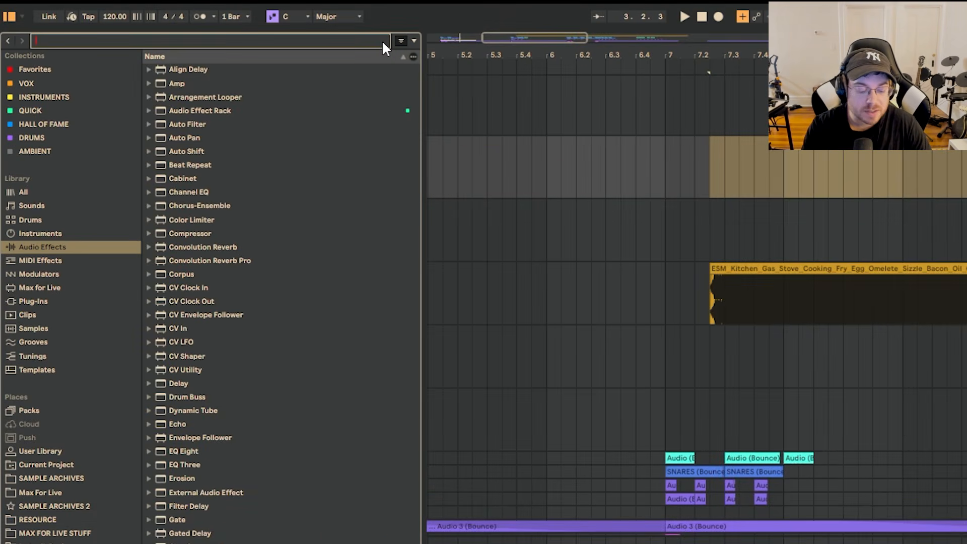
{"action": "type", "text": "auto"}
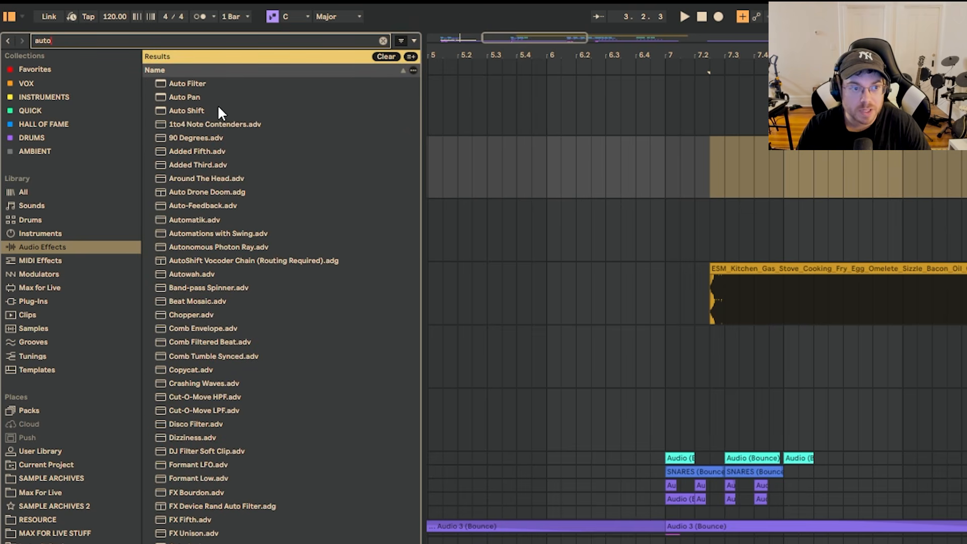
{"action": "left_click_drag", "start_coordinate": [198, 83], "coordinate": [650, 280]}
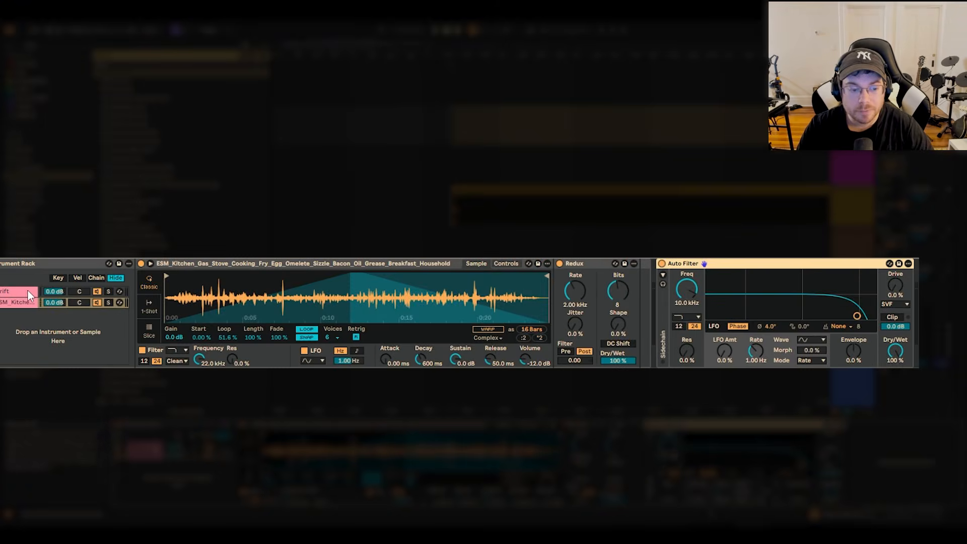
Check the Drift and kitchen sample chains feeding the Auto Filter, and lower the filter's frequency.
{"action": "left_click", "coordinate": [26, 292]}
{"action": "left_click", "coordinate": [26, 302]}
{"action": "left_click", "coordinate": [26, 292]}
{"action": "left_click", "coordinate": [26, 302]}
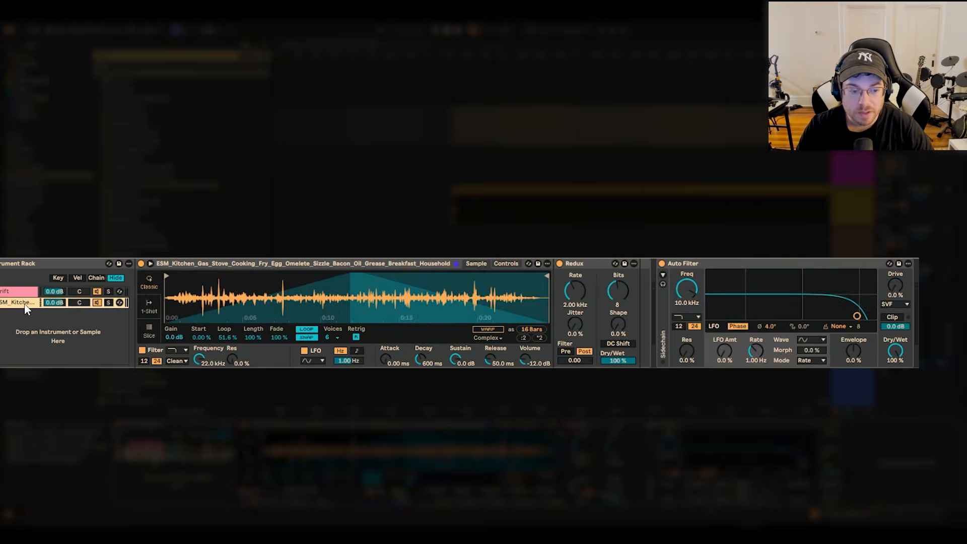
{"action": "left_click", "coordinate": [703, 265]}
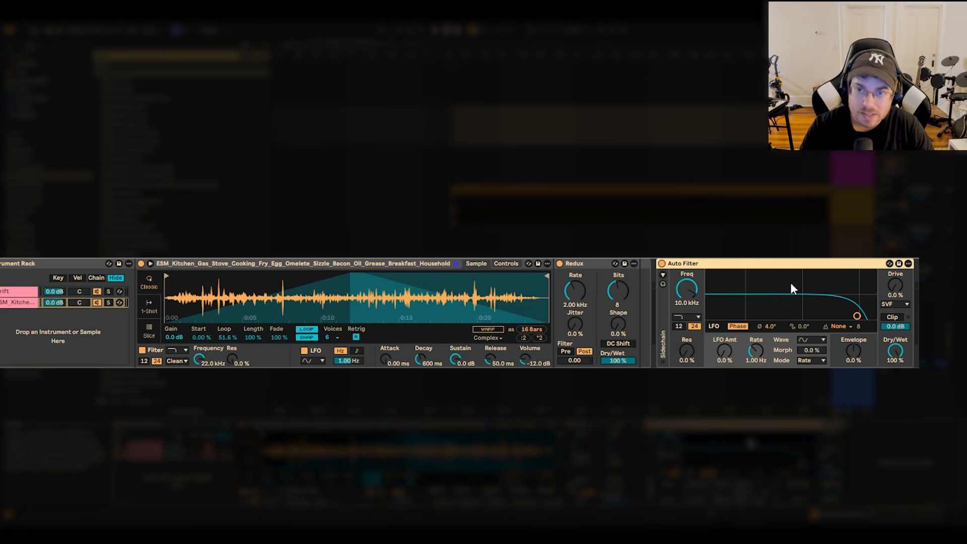
{"action": "left_click_drag", "start_coordinate": [685, 293], "coordinate": [685, 324]}
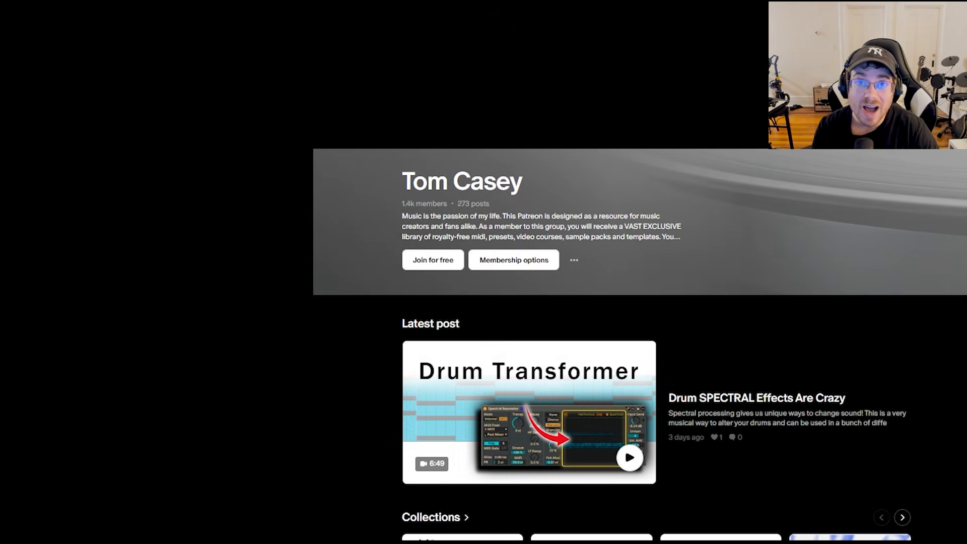
Switch to the Patreon page and browse the posts in its ABLETON POWER TOOLS and MIDI collections.
{"action": "scroll", "coordinate": [851, 280], "scroll_direction": "down", "scroll_amount": 10}
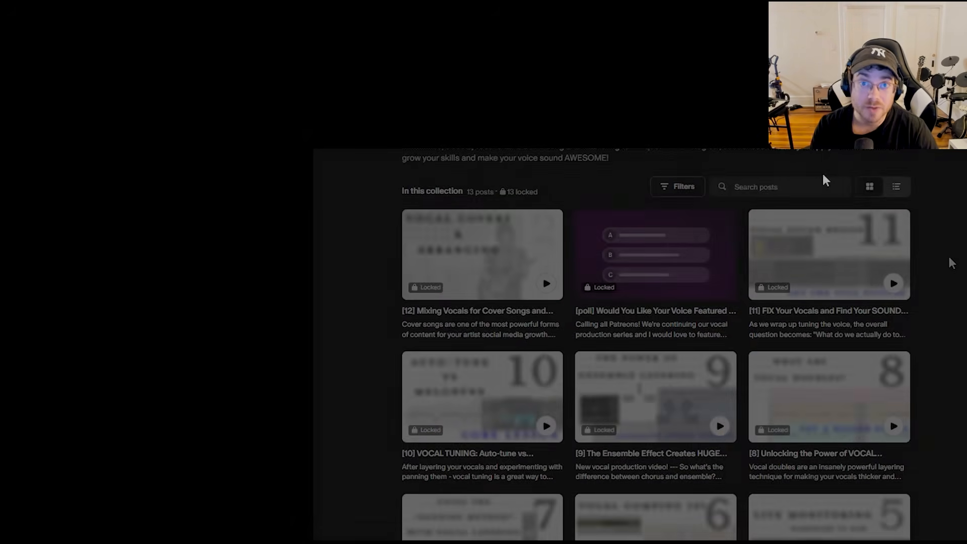
{"action": "scroll", "coordinate": [831, 322], "scroll_direction": "down", "scroll_amount": 5}
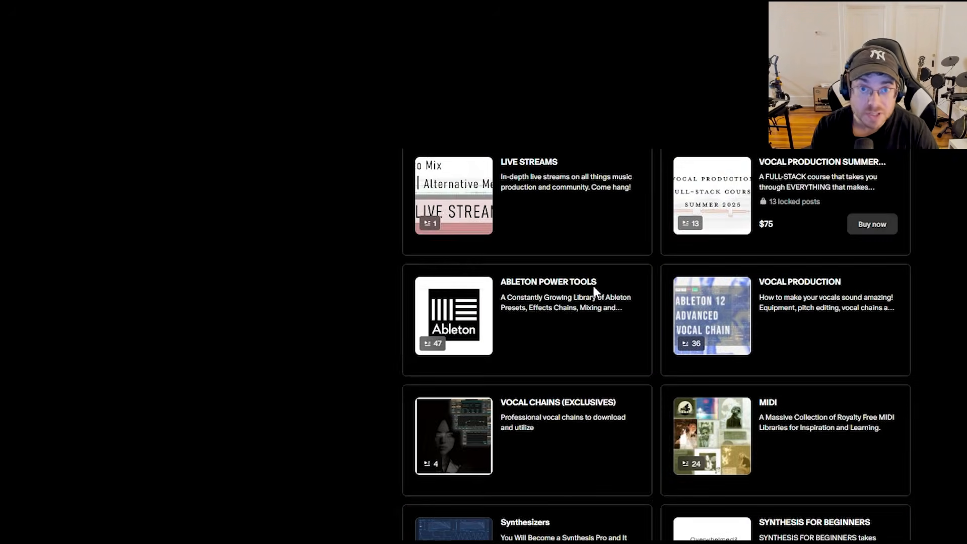
{"action": "left_click", "coordinate": [593, 286]}
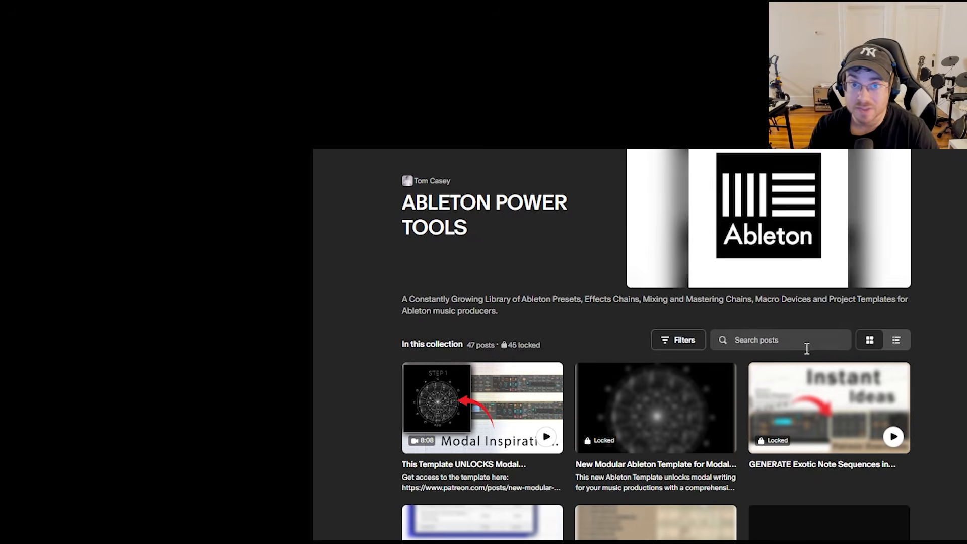
{"action": "scroll", "coordinate": [740, 396], "scroll_direction": "down", "scroll_amount": 6}
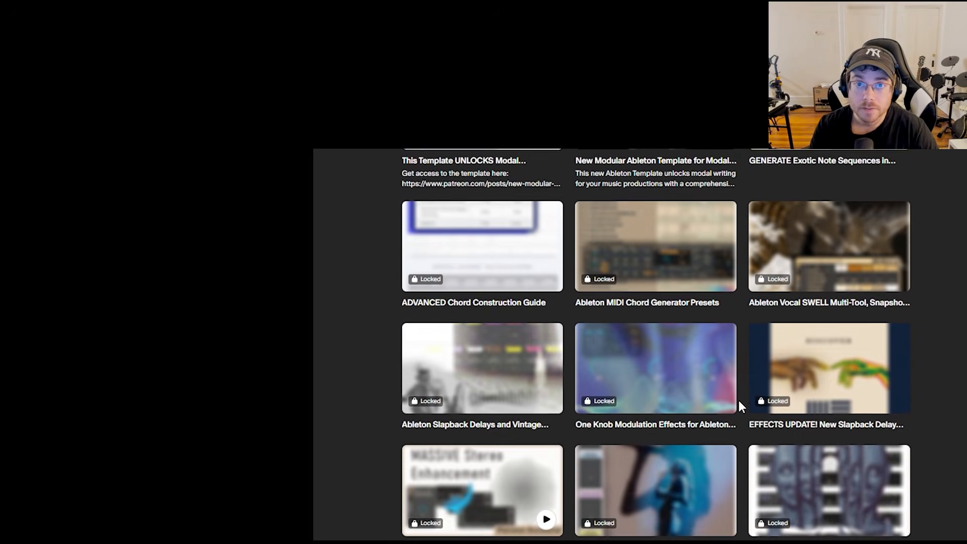
{"action": "scroll", "coordinate": [739, 399], "scroll_direction": "down", "scroll_amount": 7}
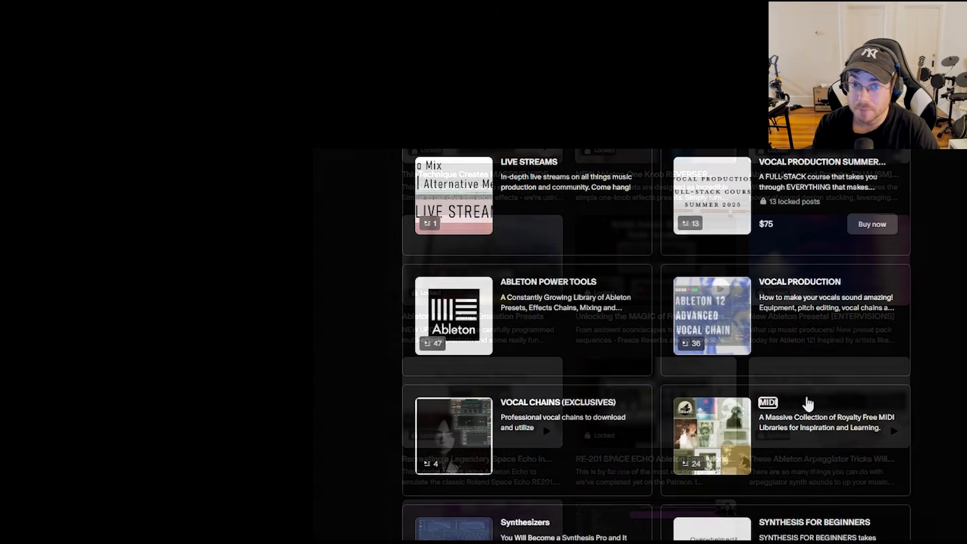
{"action": "left_click", "coordinate": [817, 391]}
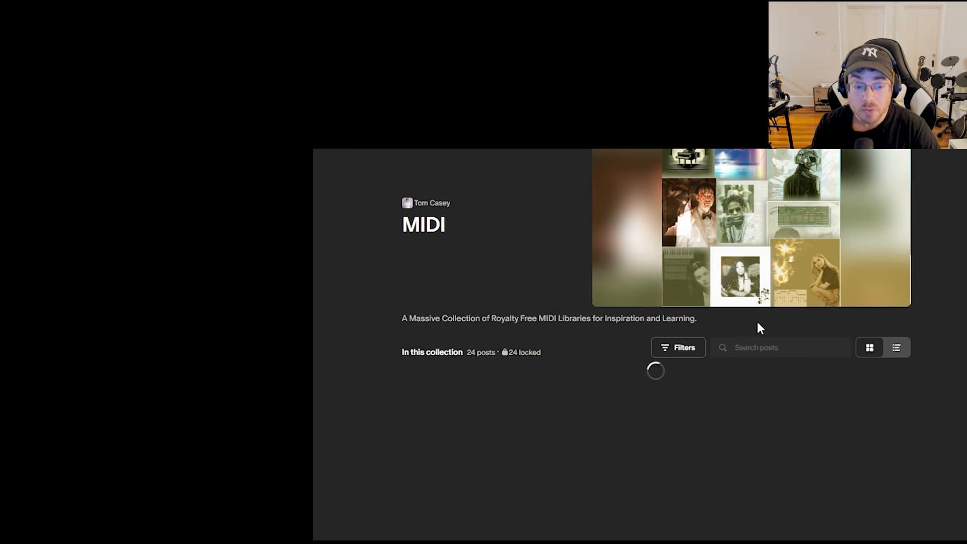
{"action": "scroll", "coordinate": [629, 350], "scroll_direction": "down", "scroll_amount": 4}
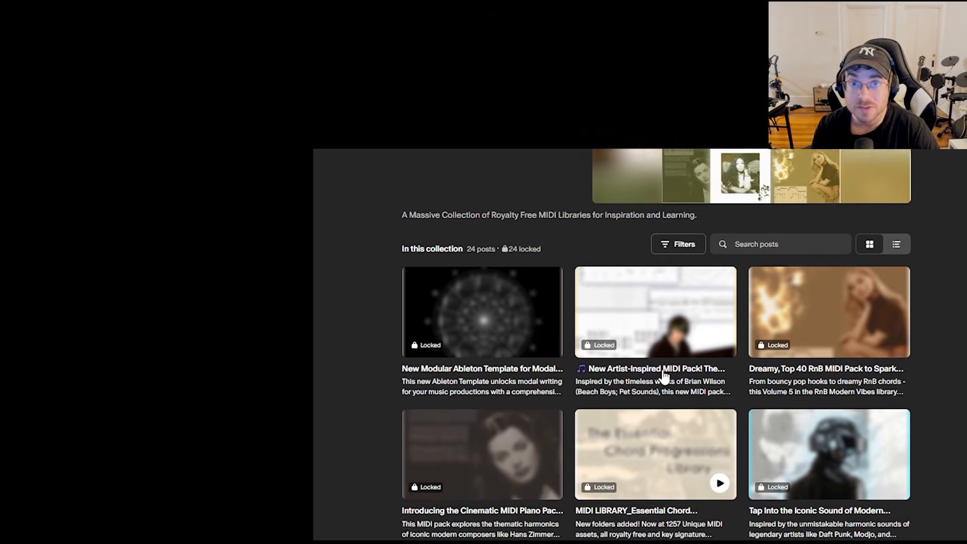
{"action": "scroll", "coordinate": [689, 386], "scroll_direction": "down", "scroll_amount": 9}
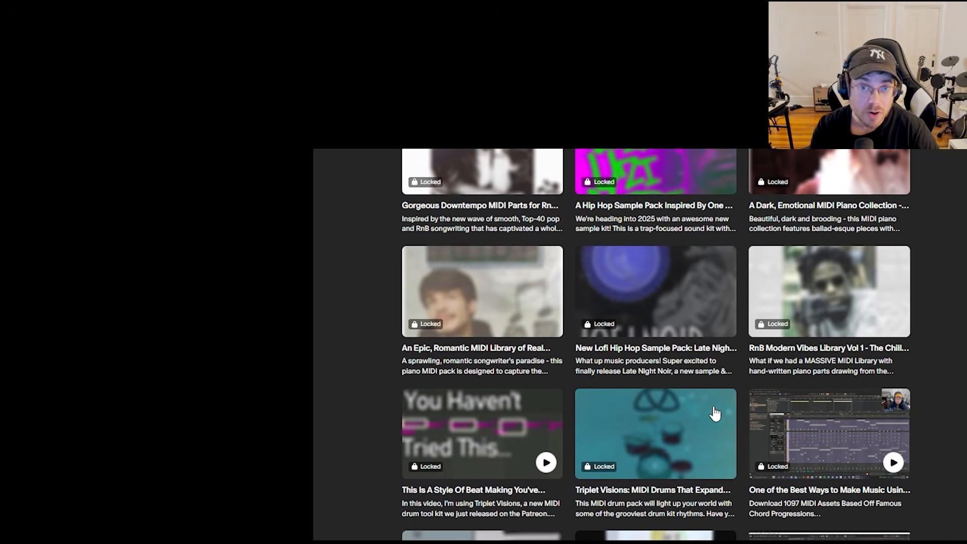
{"action": "scroll", "coordinate": [716, 413], "scroll_direction": "down", "scroll_amount": 1}
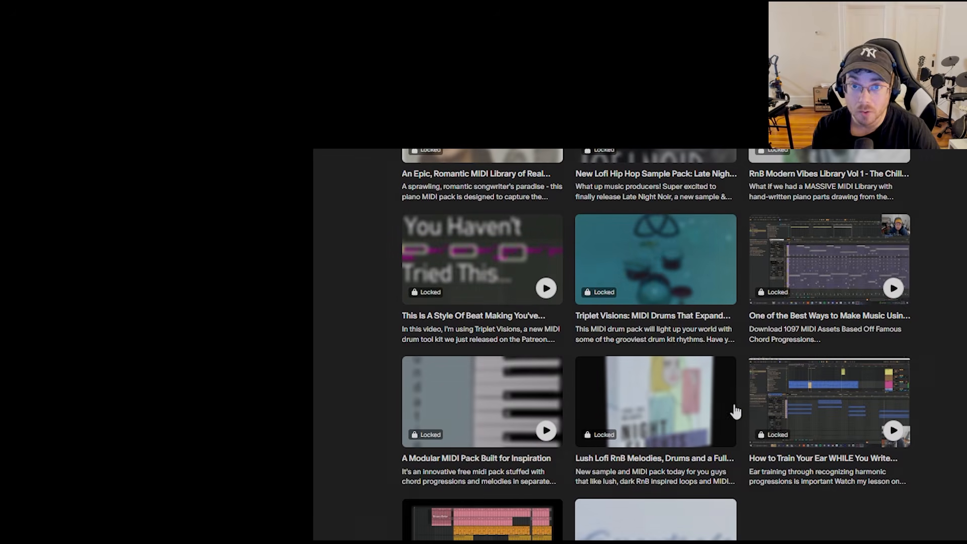